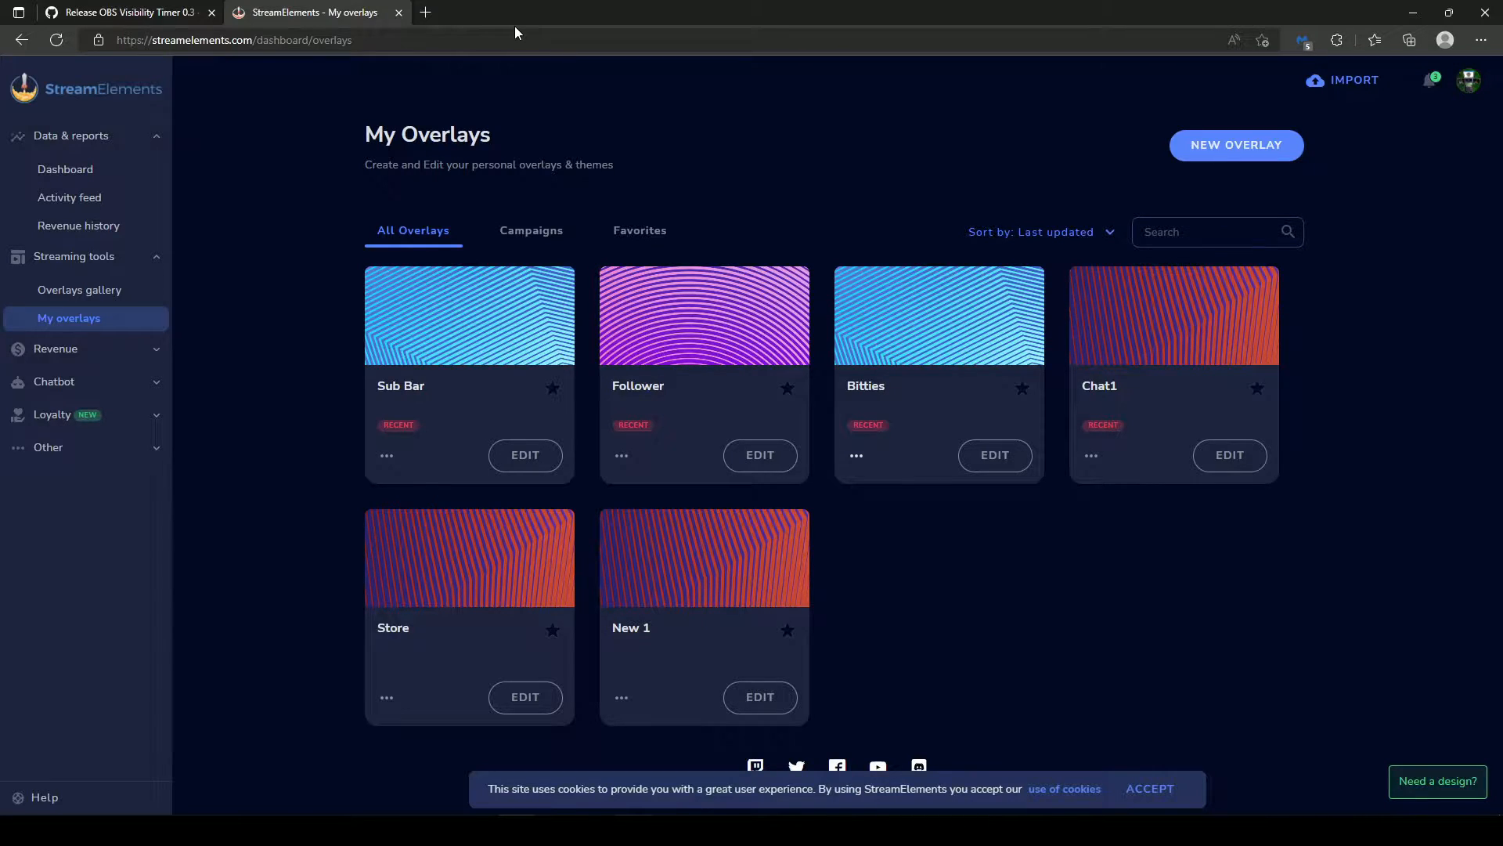
- Open the extracted obs-visibility-timer-0.3 folder in the temp folder and its inner folder of the same name
key("ctrl+shift+Tab")
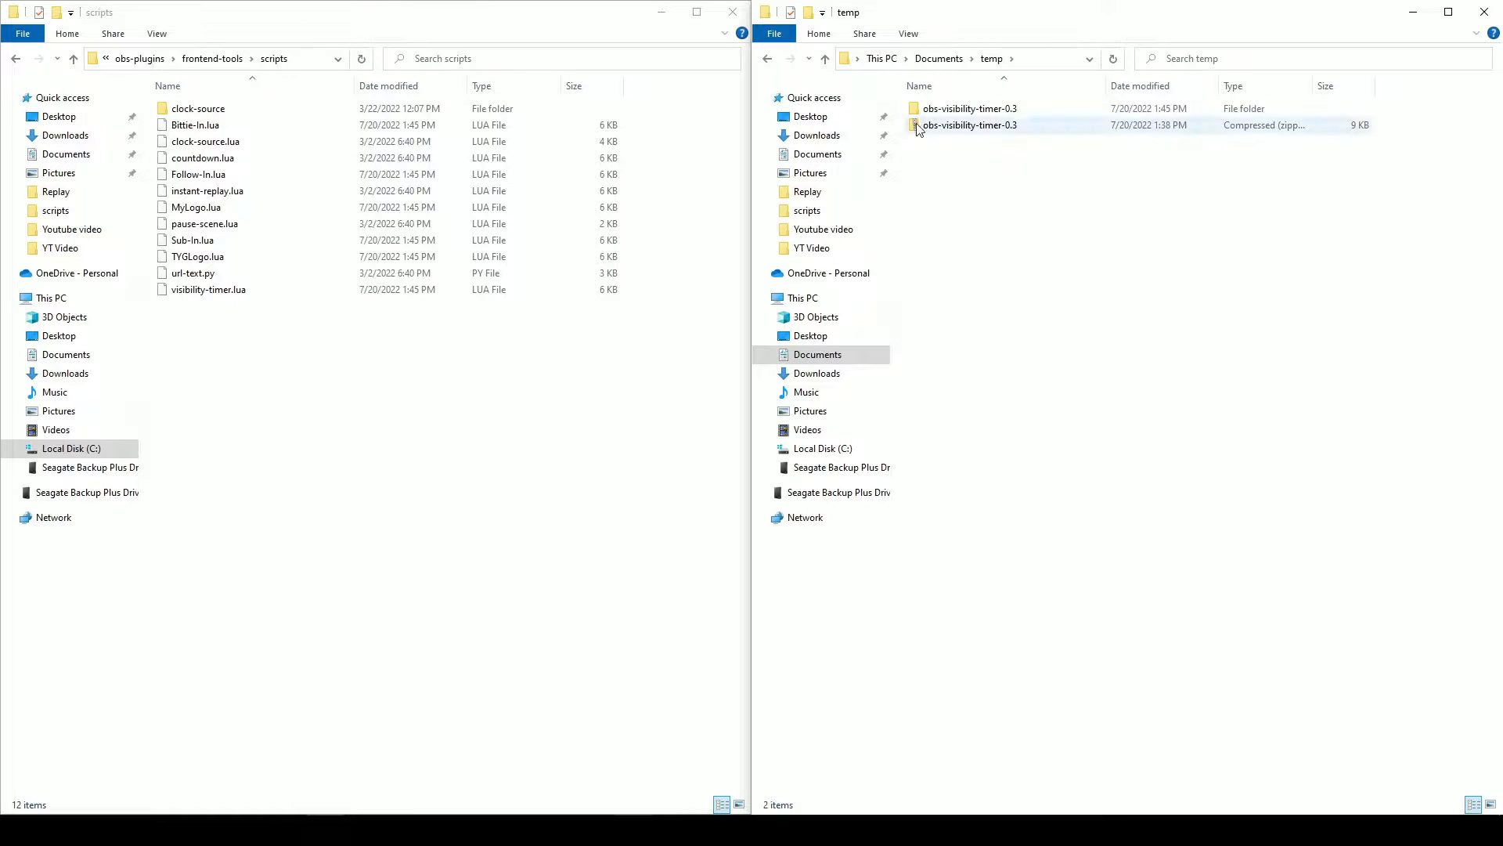
left_click(947, 127)
right_click(988, 133)
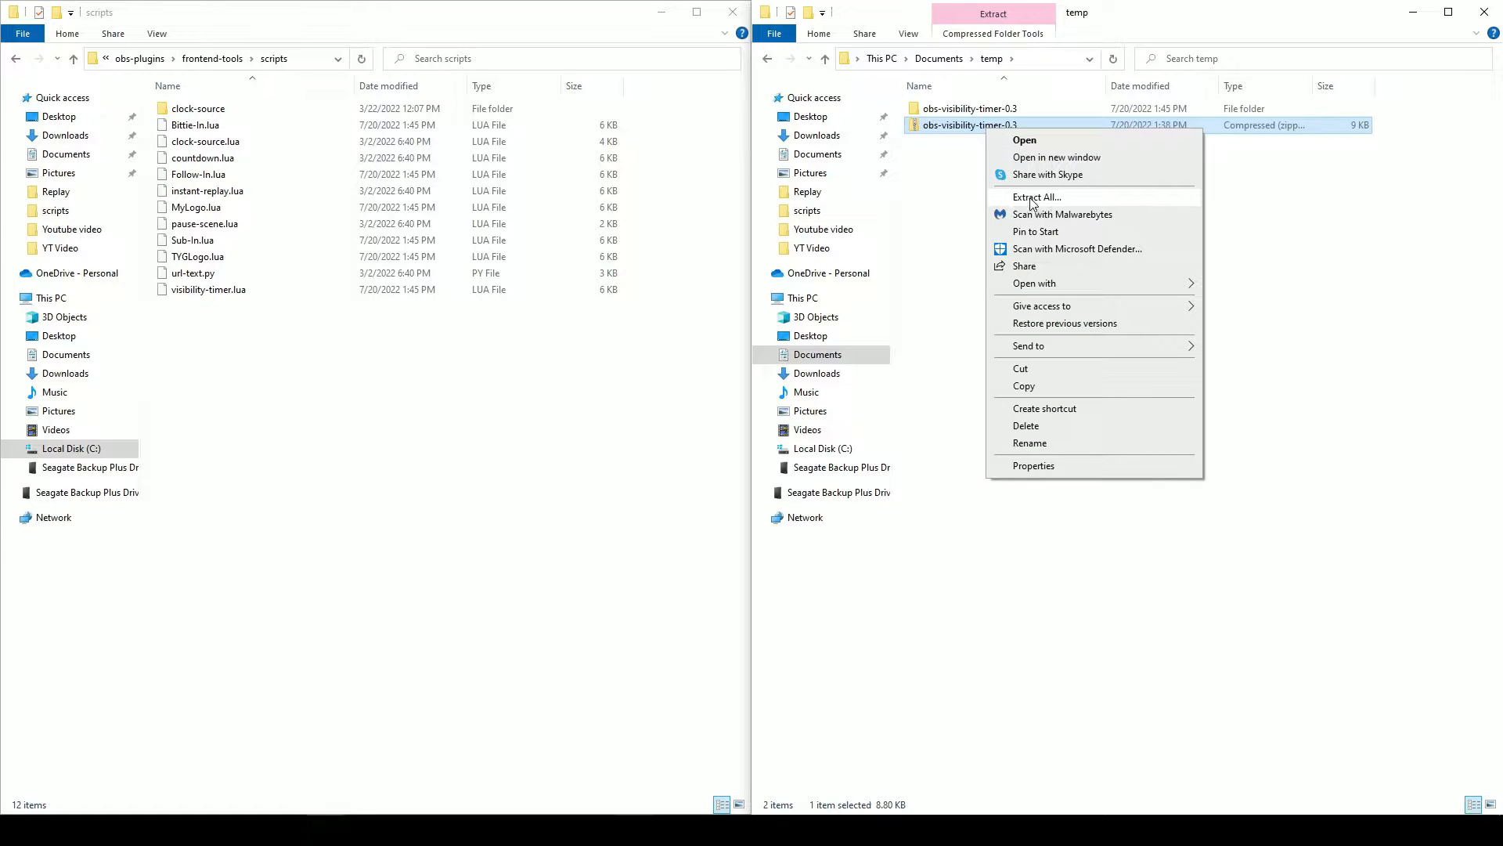
left_click(956, 191)
double_click(968, 113)
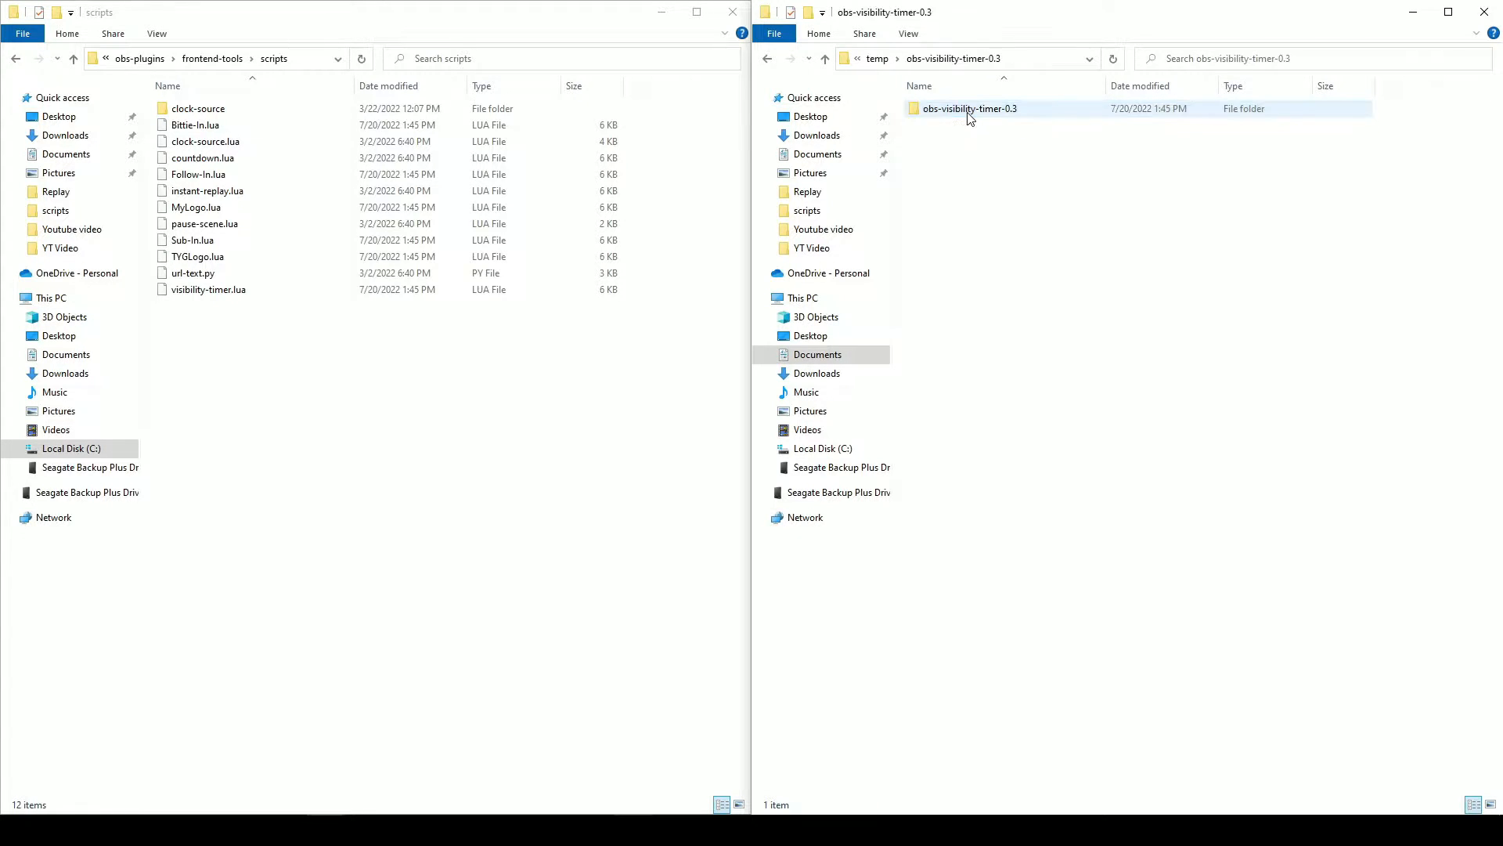
double_click(969, 111)
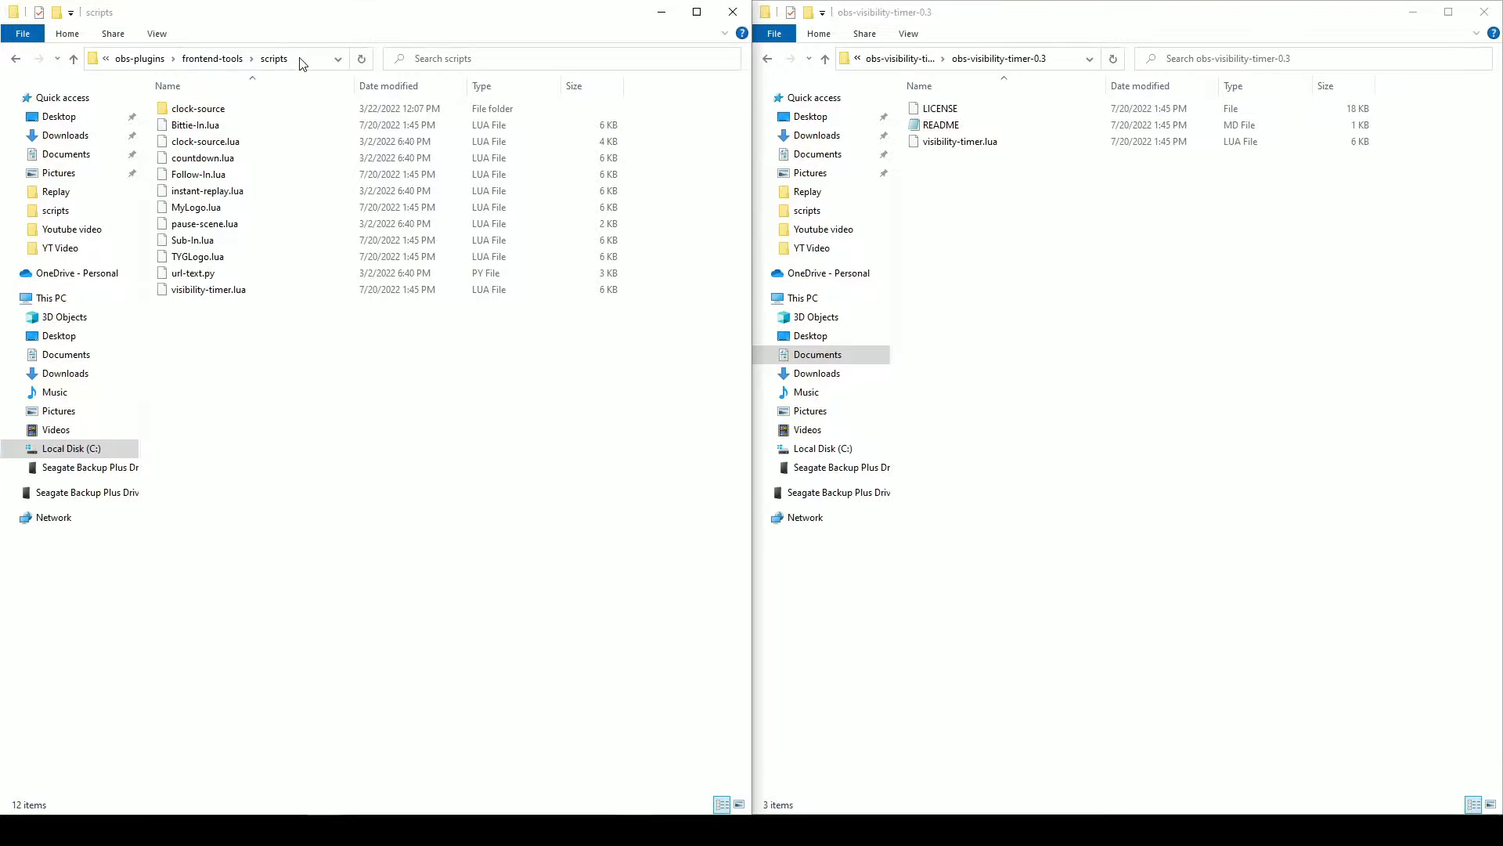
- Show the full path of the OBS frontend-tools scripts folder and pick out visibility-timer.lua in the extracted folder
left_click(322, 58)
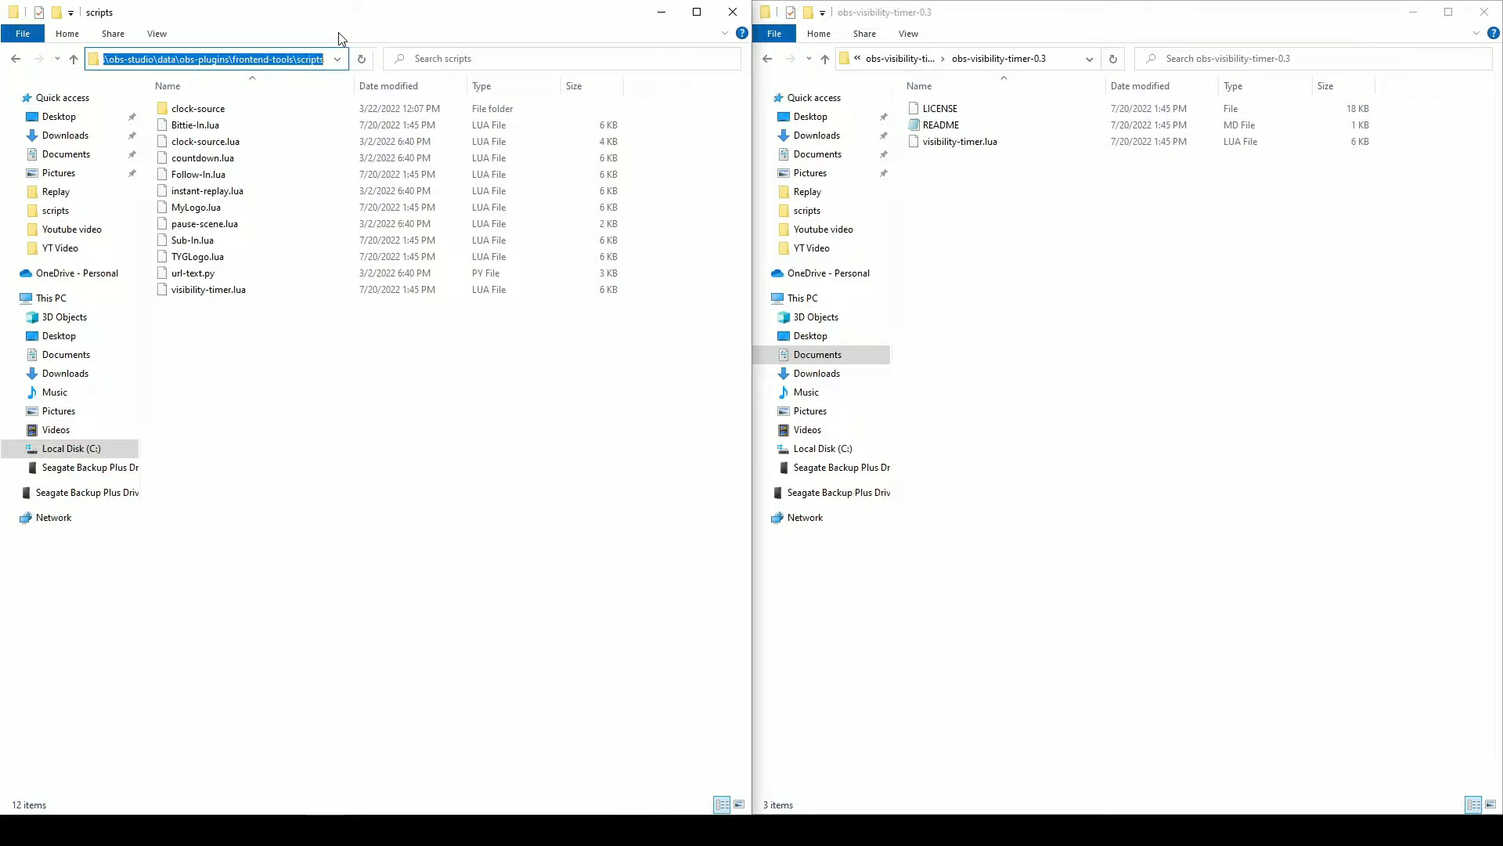
left_click(971, 146)
left_click(214, 346)
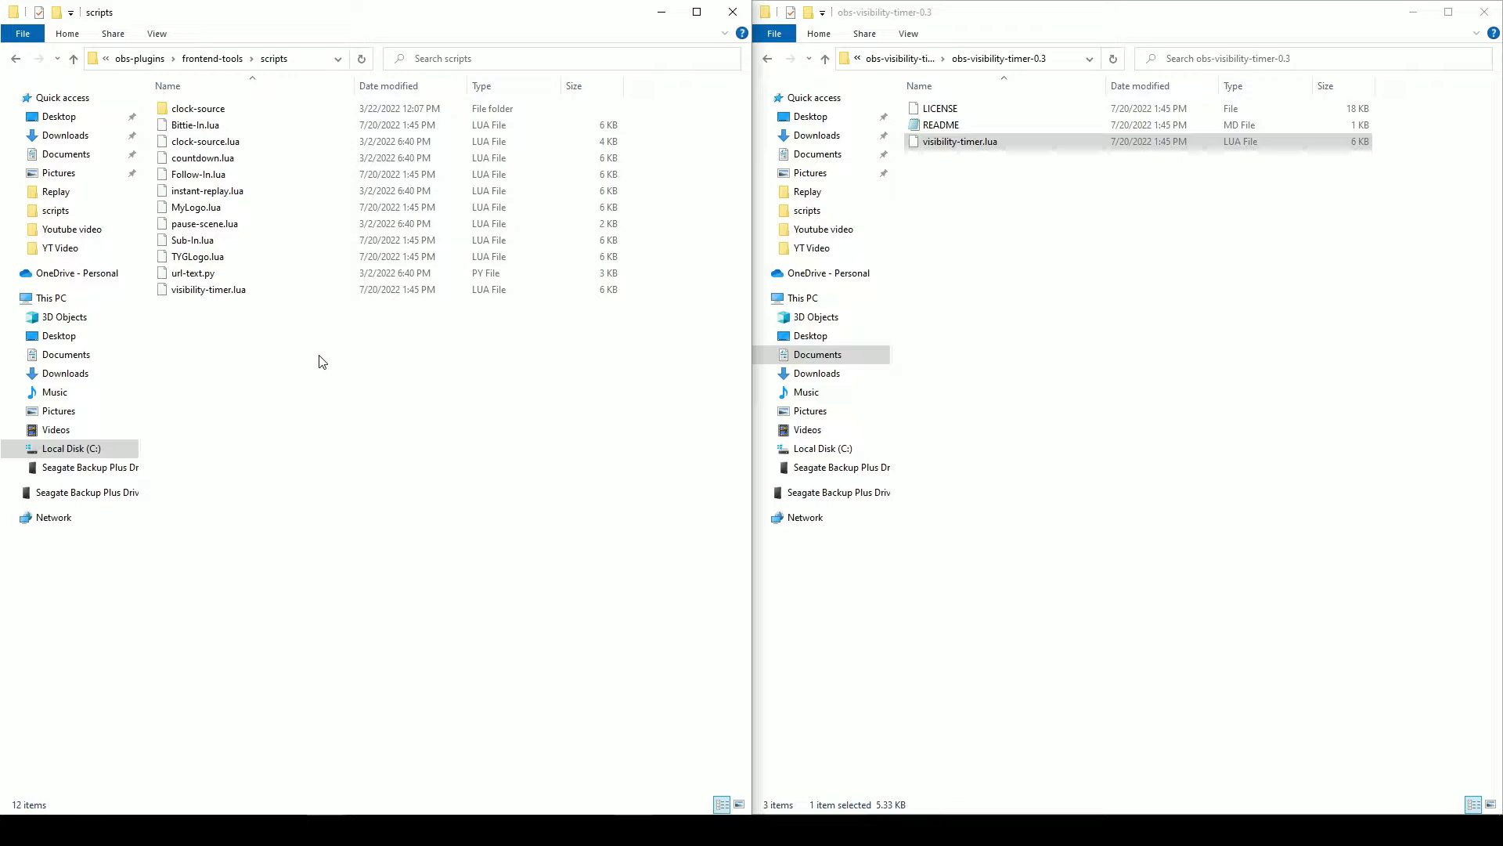
double_click(458, 14)
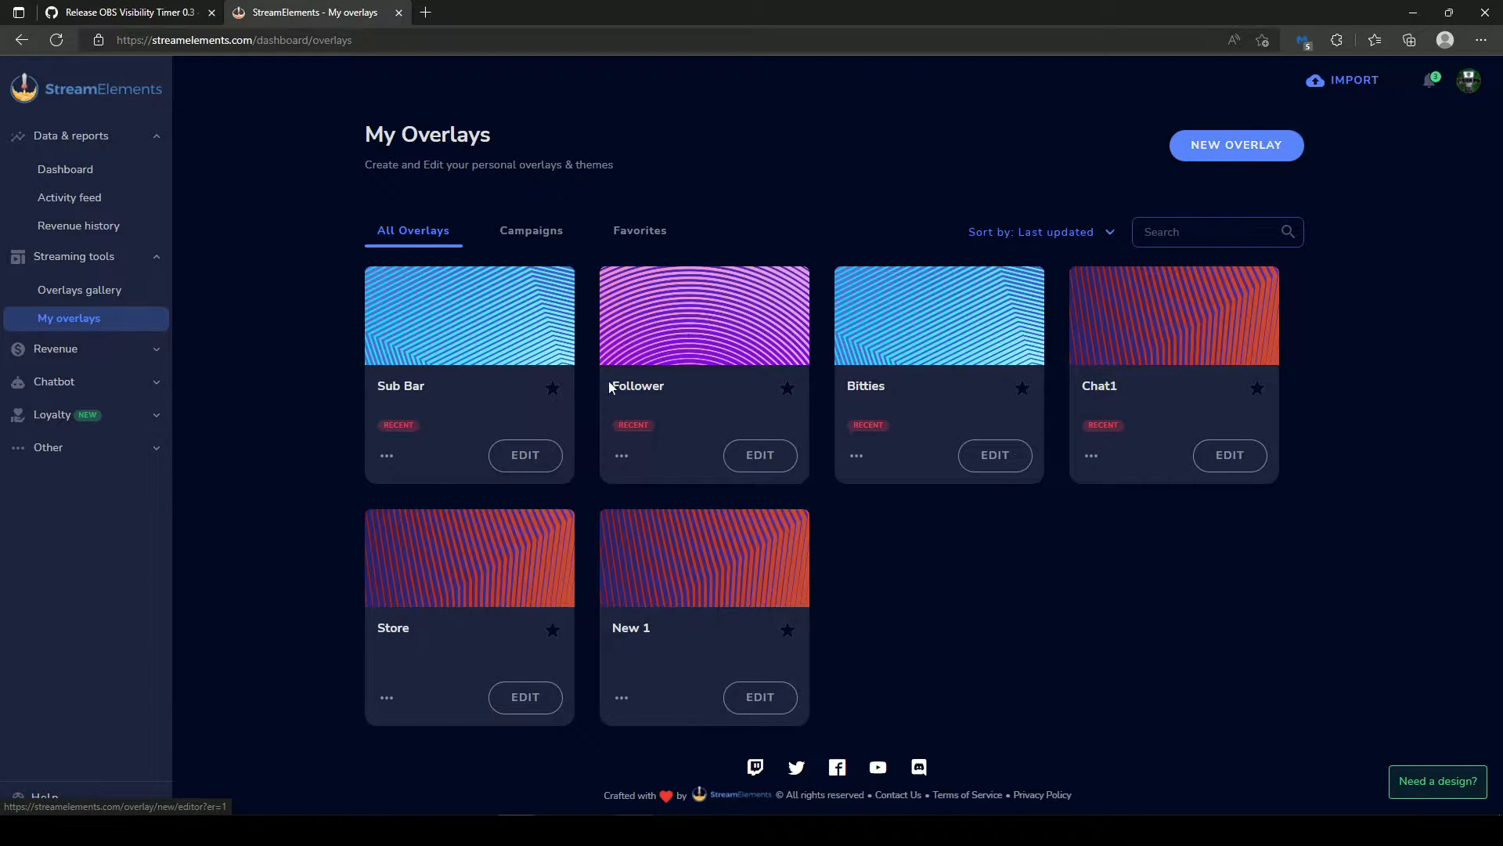
- Open the Sub Bar overlay in the StreamElements editor and look through the Subscribers and Followers label widgets
left_click(524, 458)
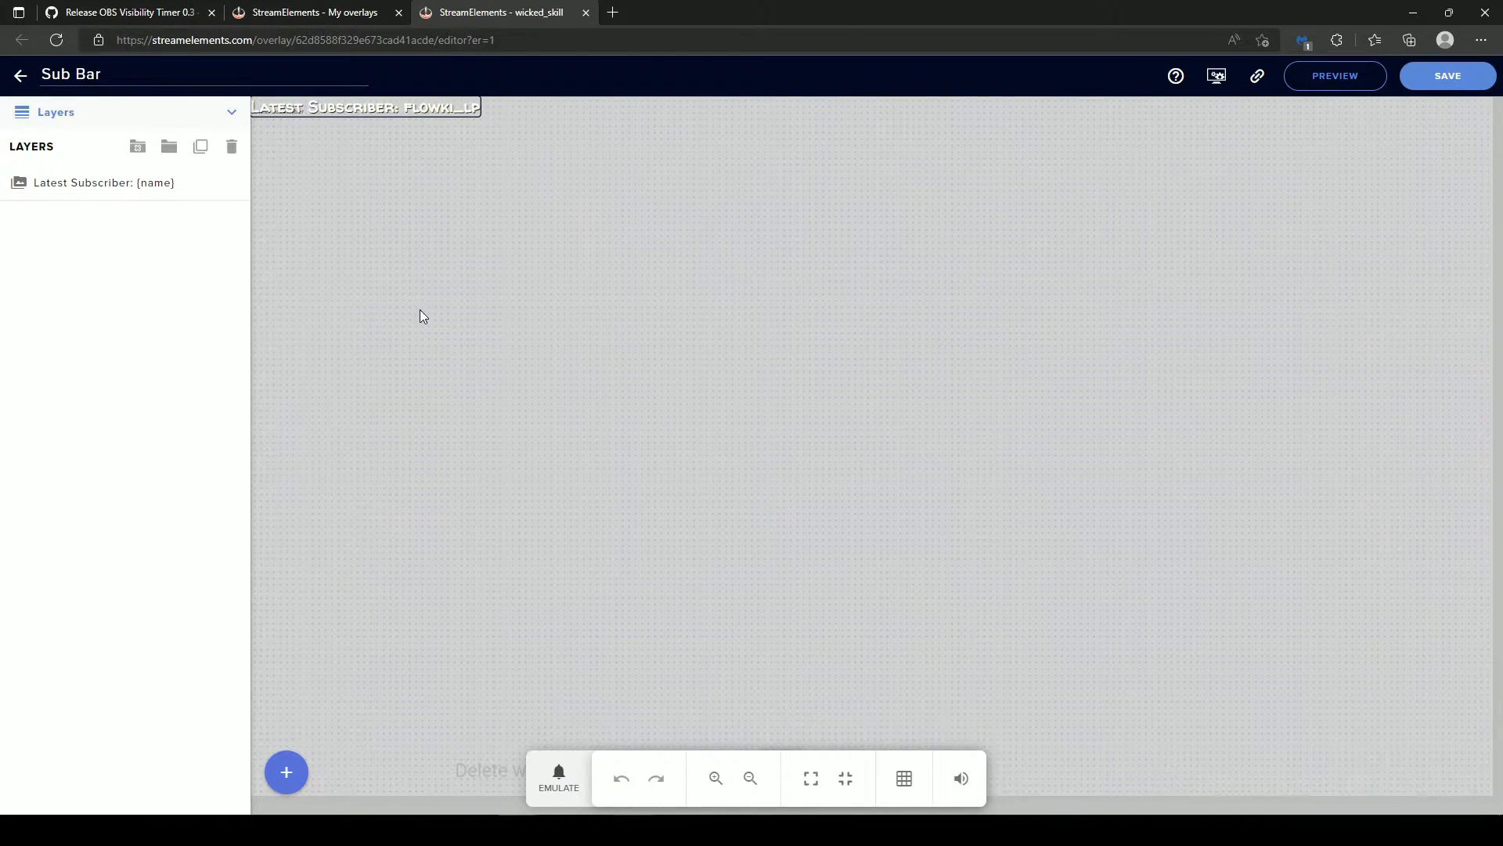
left_click(285, 775)
mouse_move(312, 538)
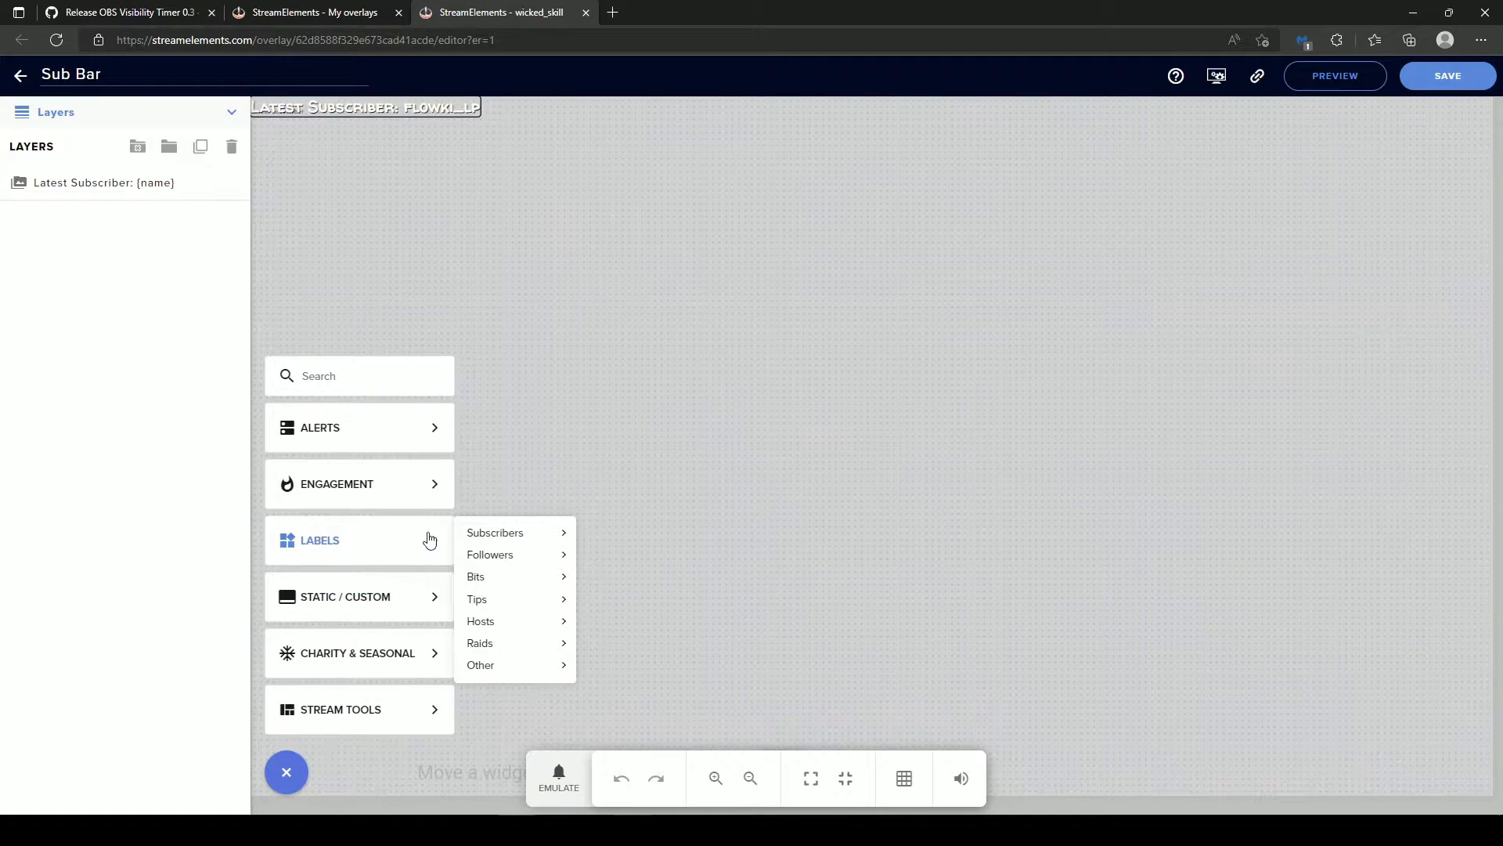
mouse_move(491, 536)
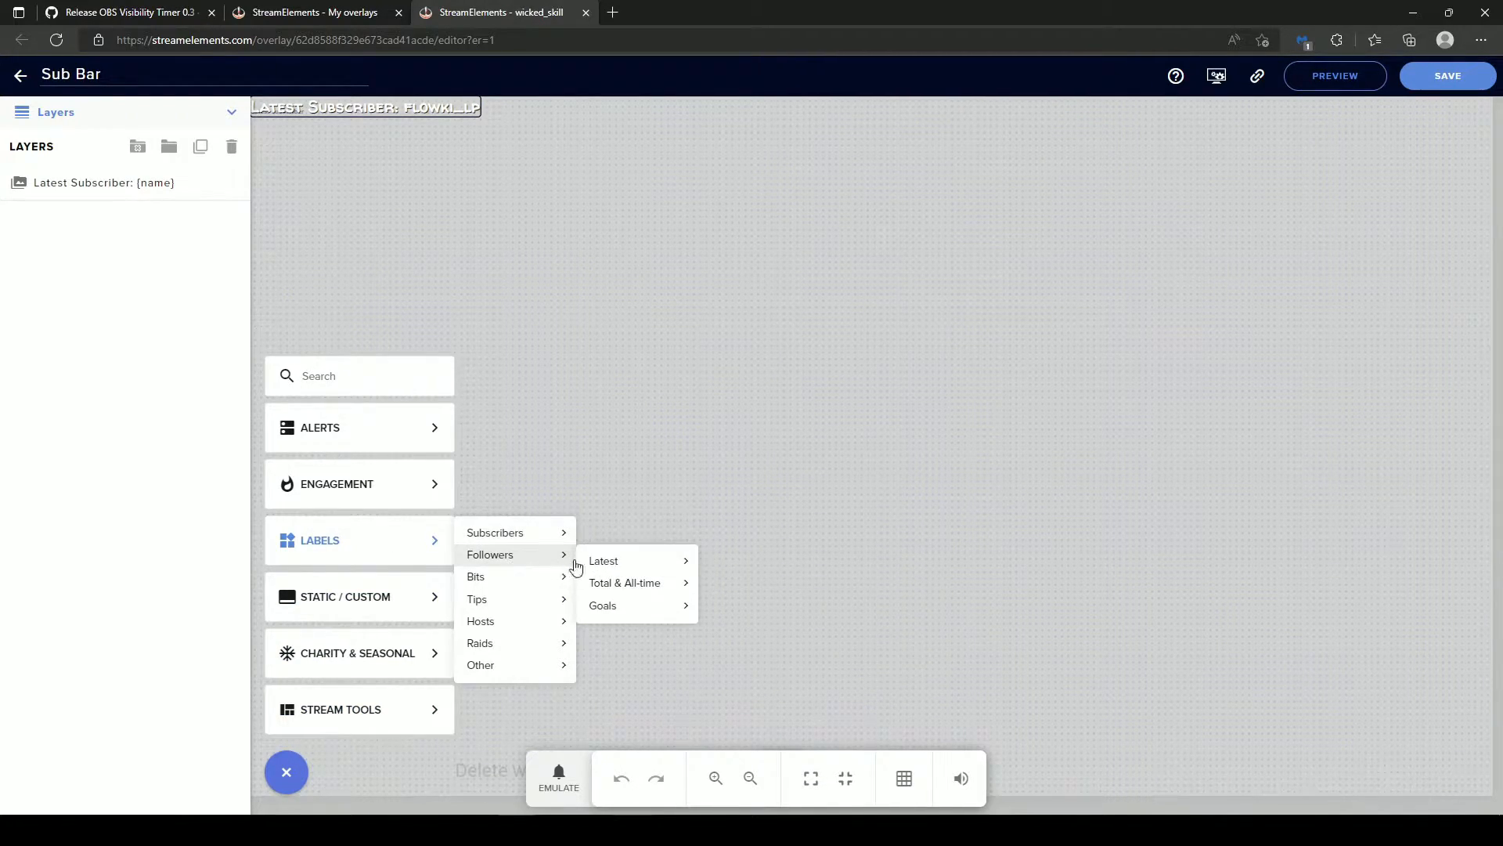
mouse_move(620, 562)
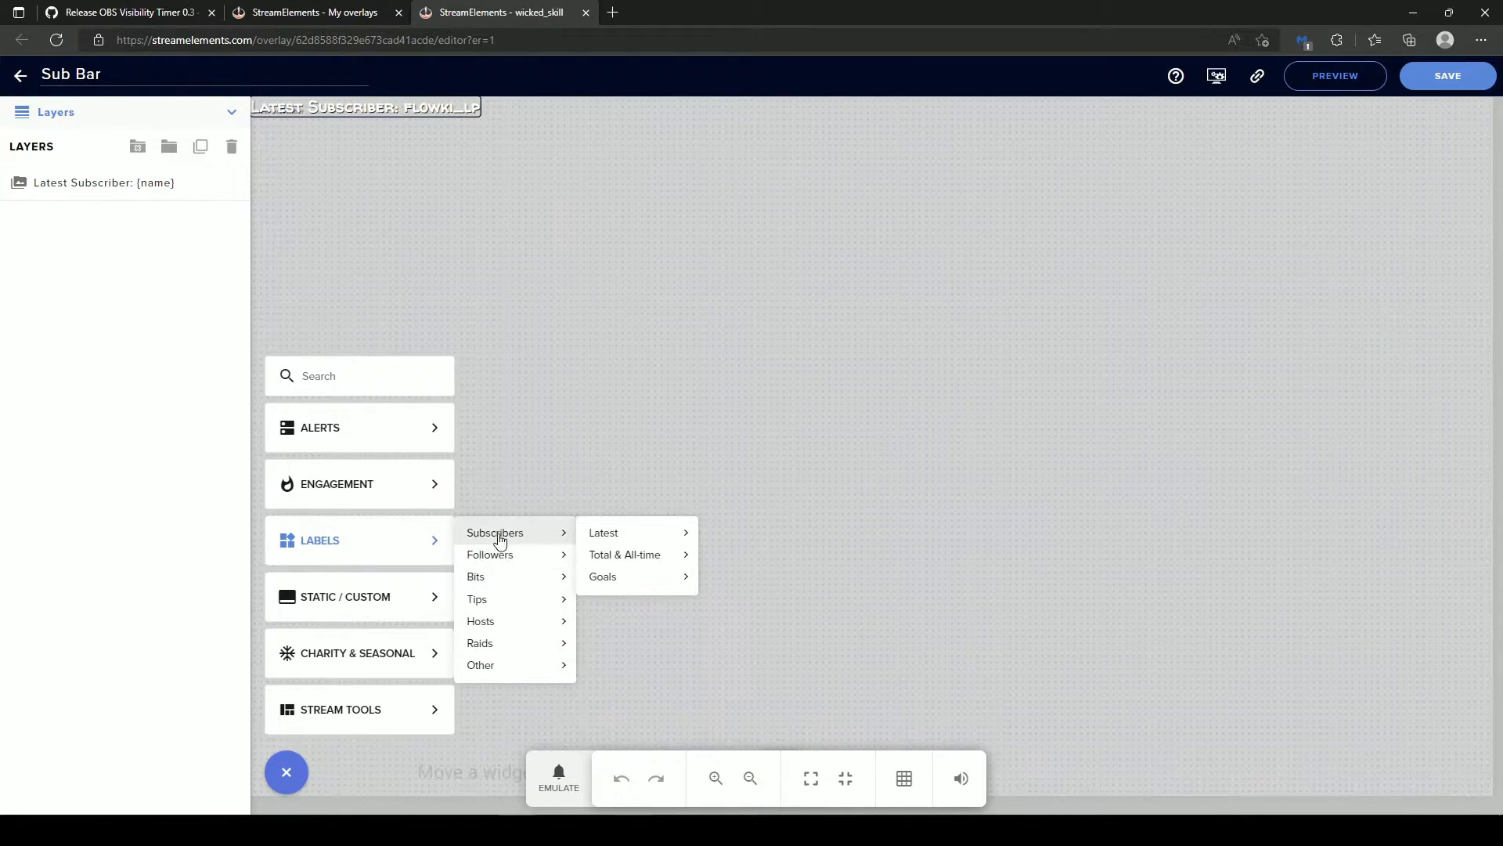
mouse_move(625, 537)
left_click(712, 472)
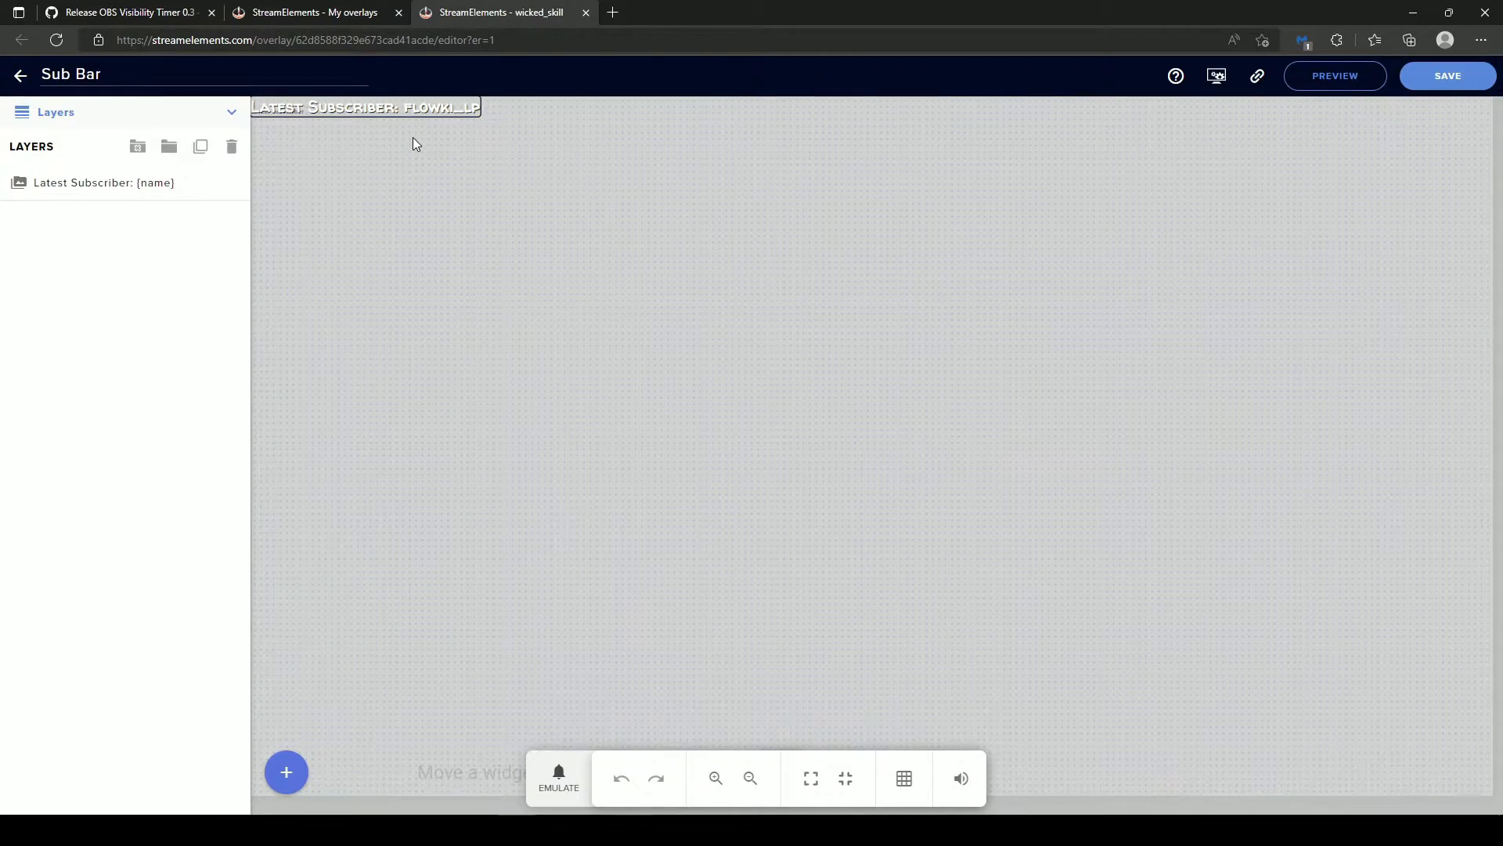
- Review the Latest Subscriber label's text settings, including font, size and shadow, and save the Sub Bar overlay
left_click(89, 191)
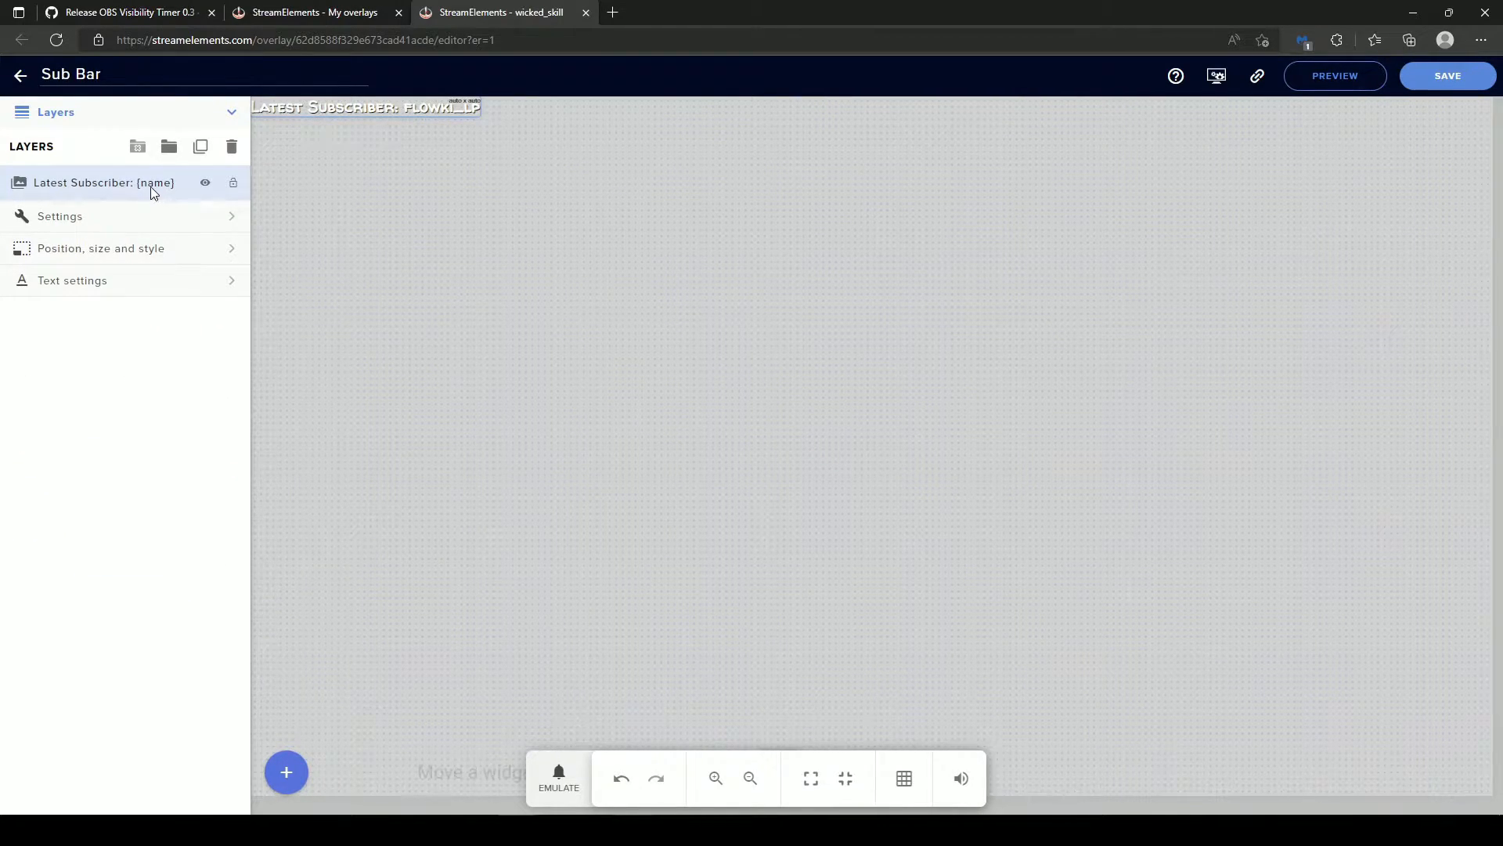
left_click(110, 282)
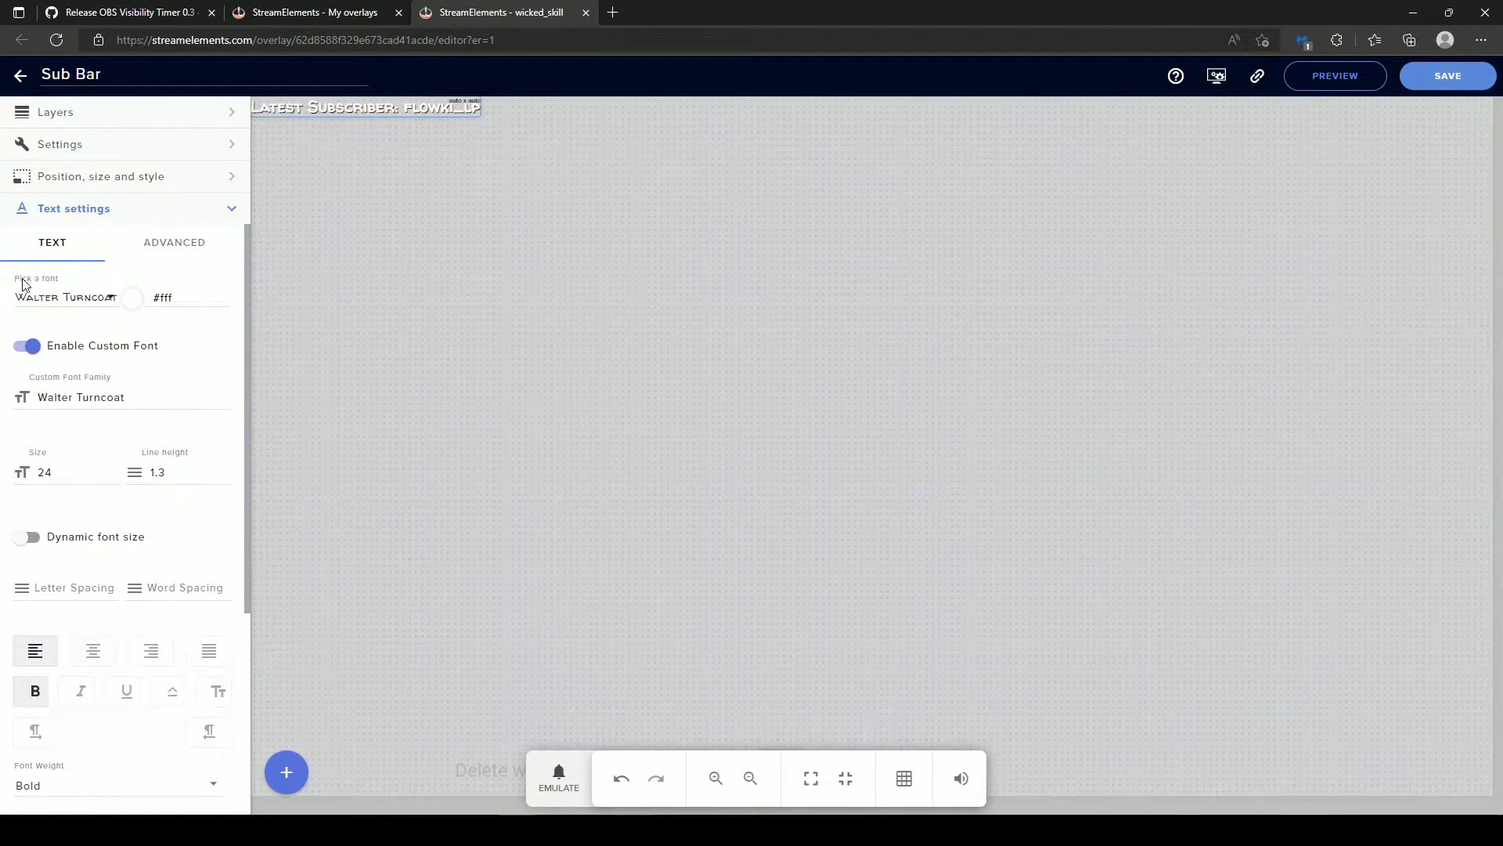
scroll(131, 519, "down", 4)
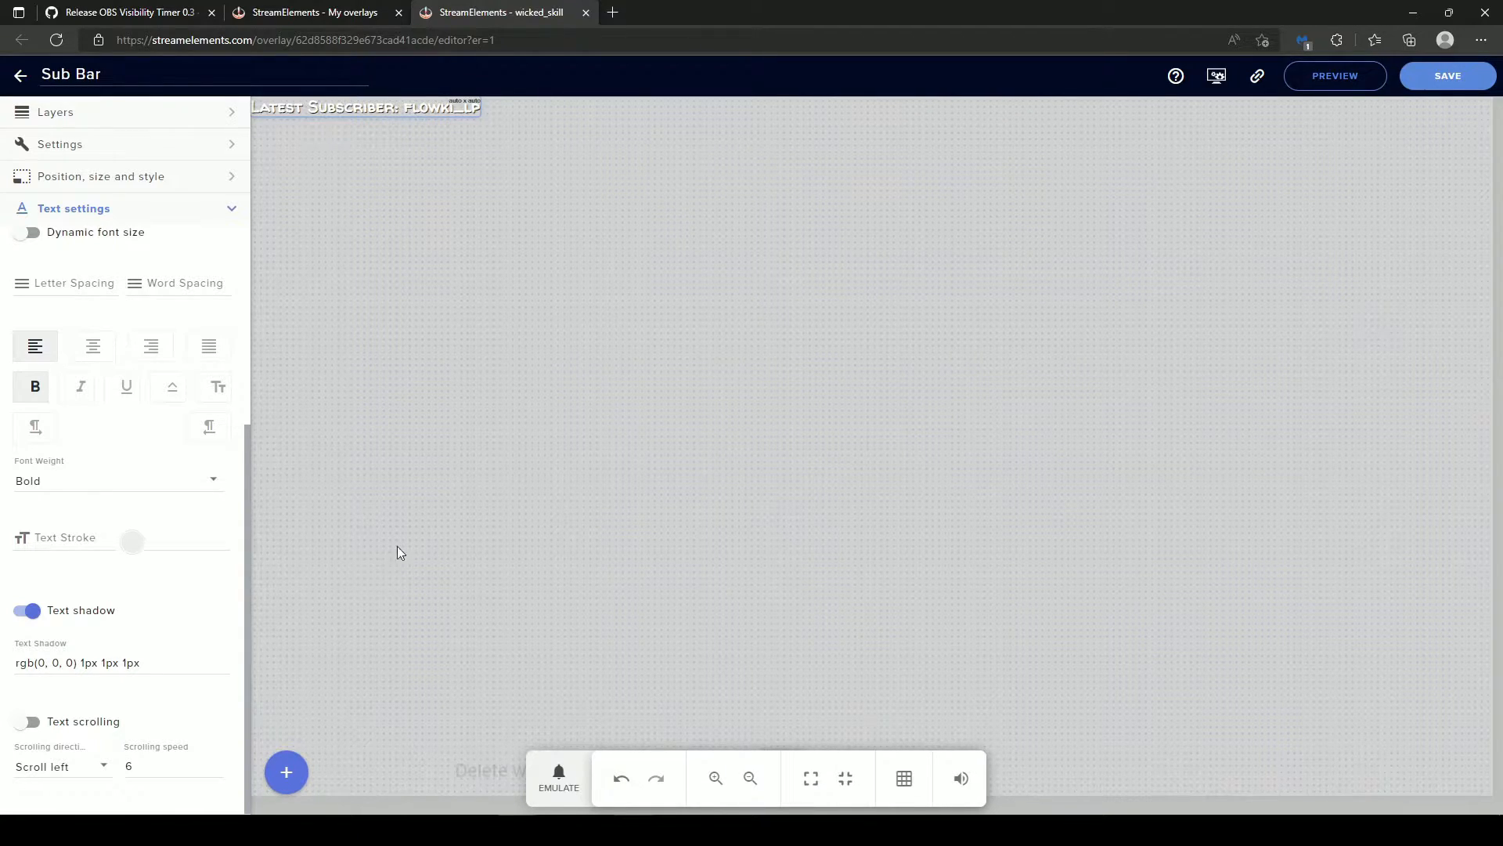
left_click(1449, 92)
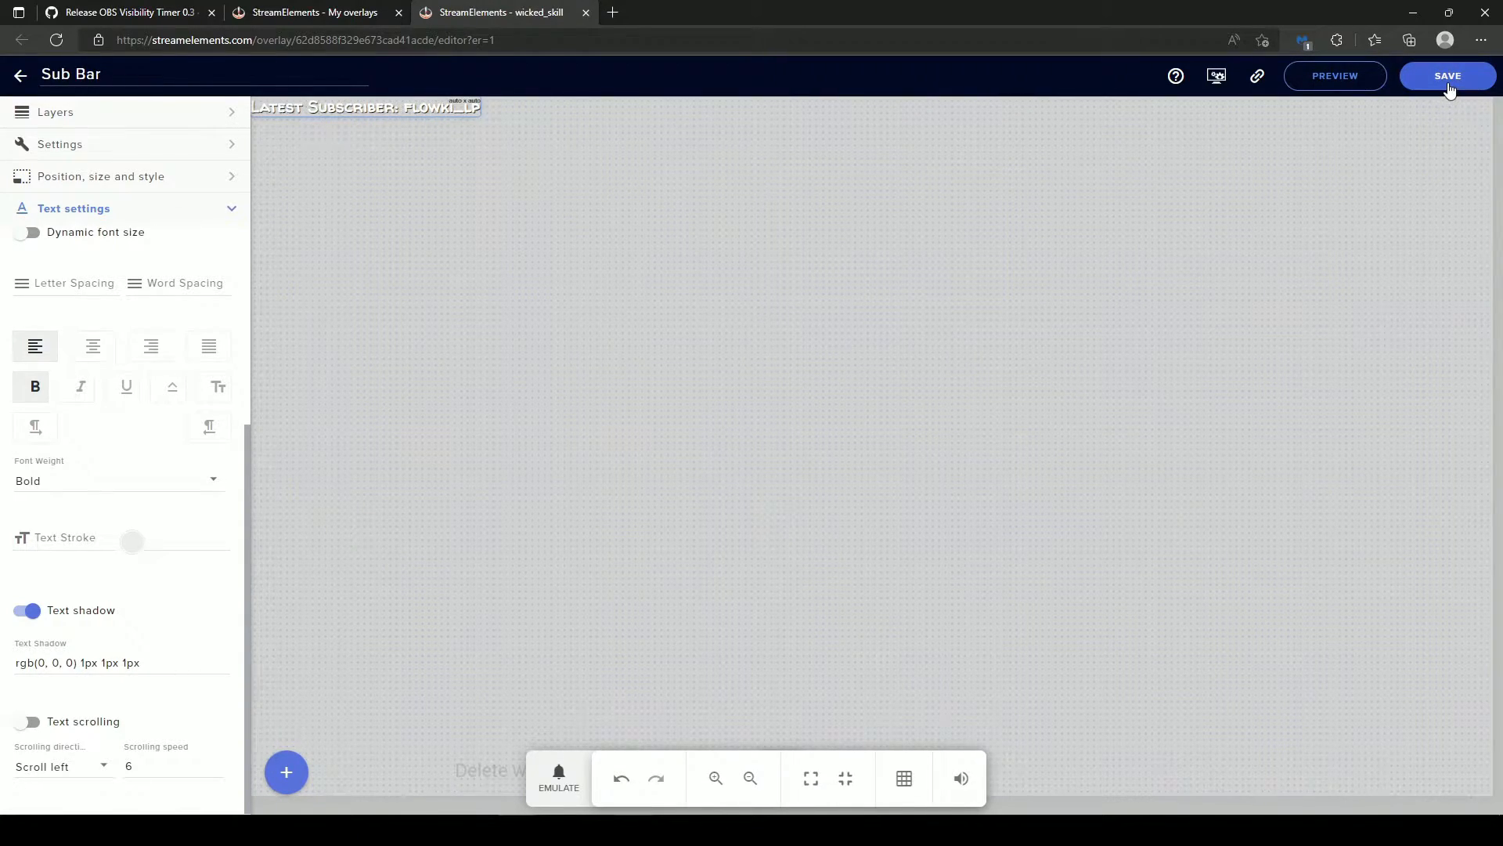
left_click(20, 74)
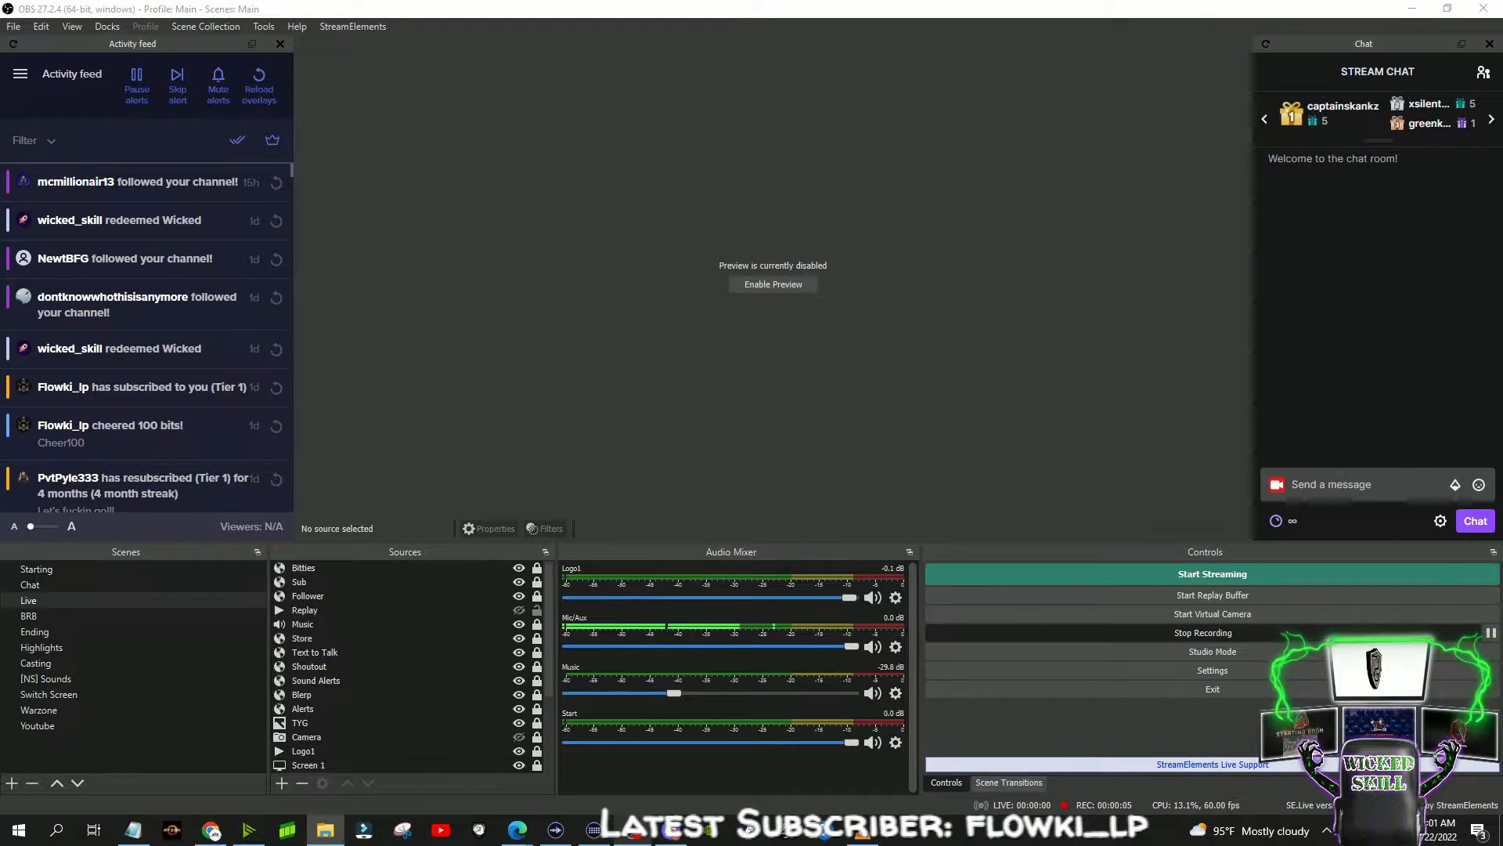
- Switch to OBS, start adding a script and duplicate visibility-timer.lua inside the scripts folder
left_click(264, 28)
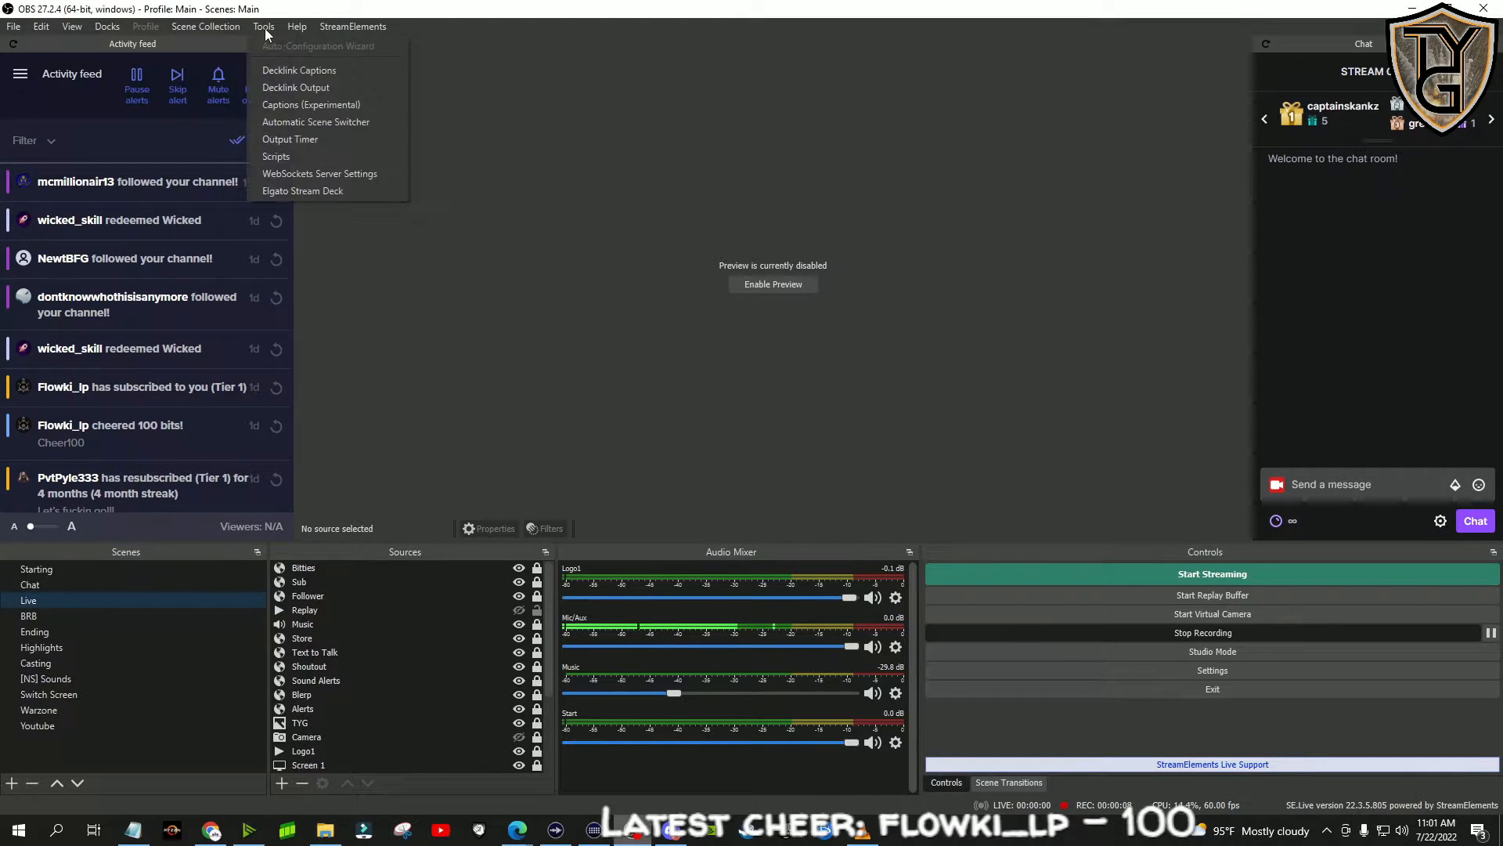
left_click(275, 157)
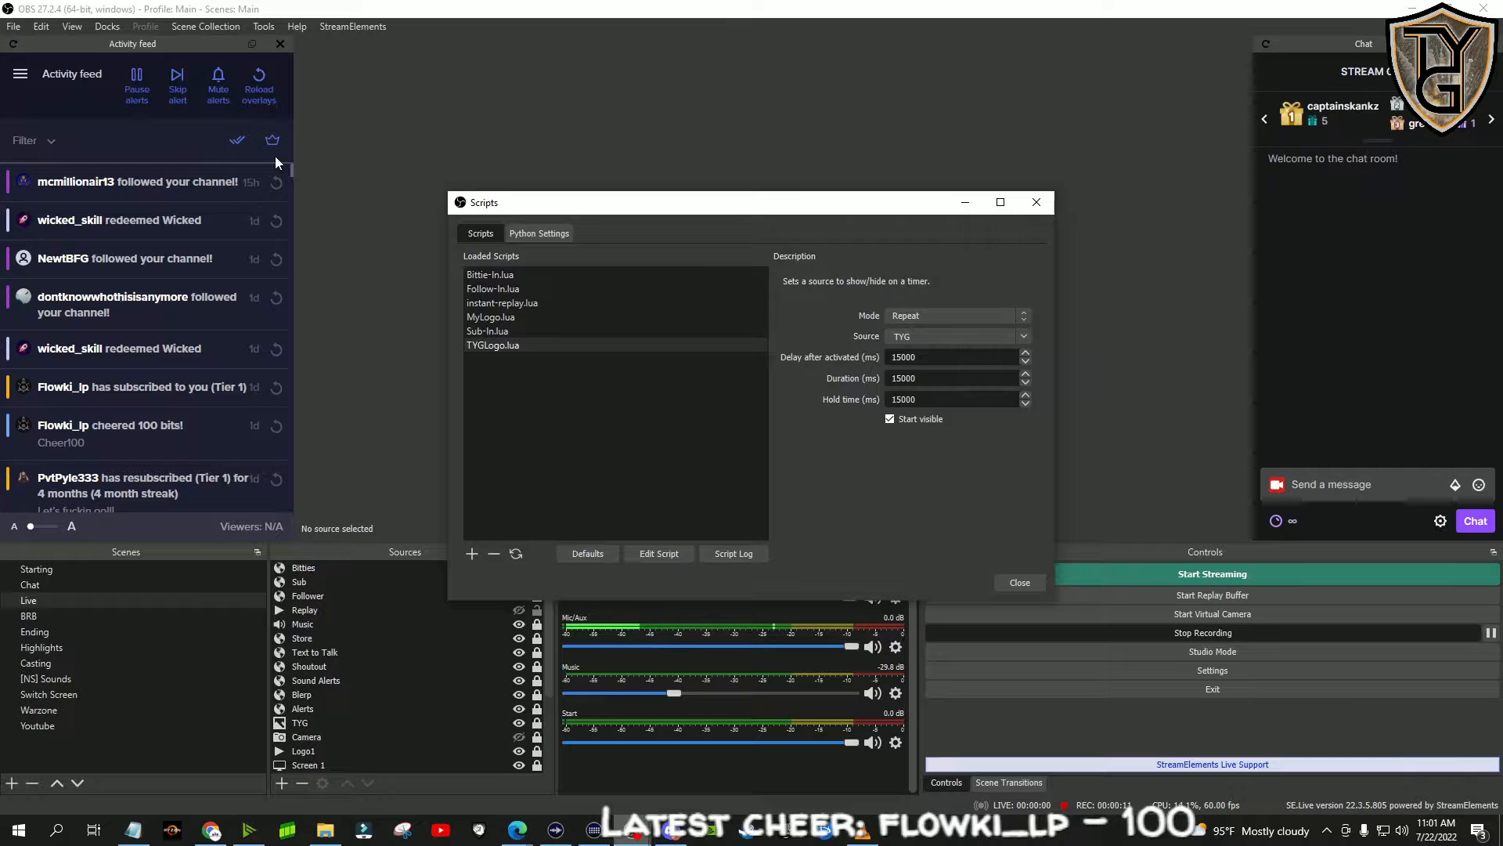
left_click(471, 554)
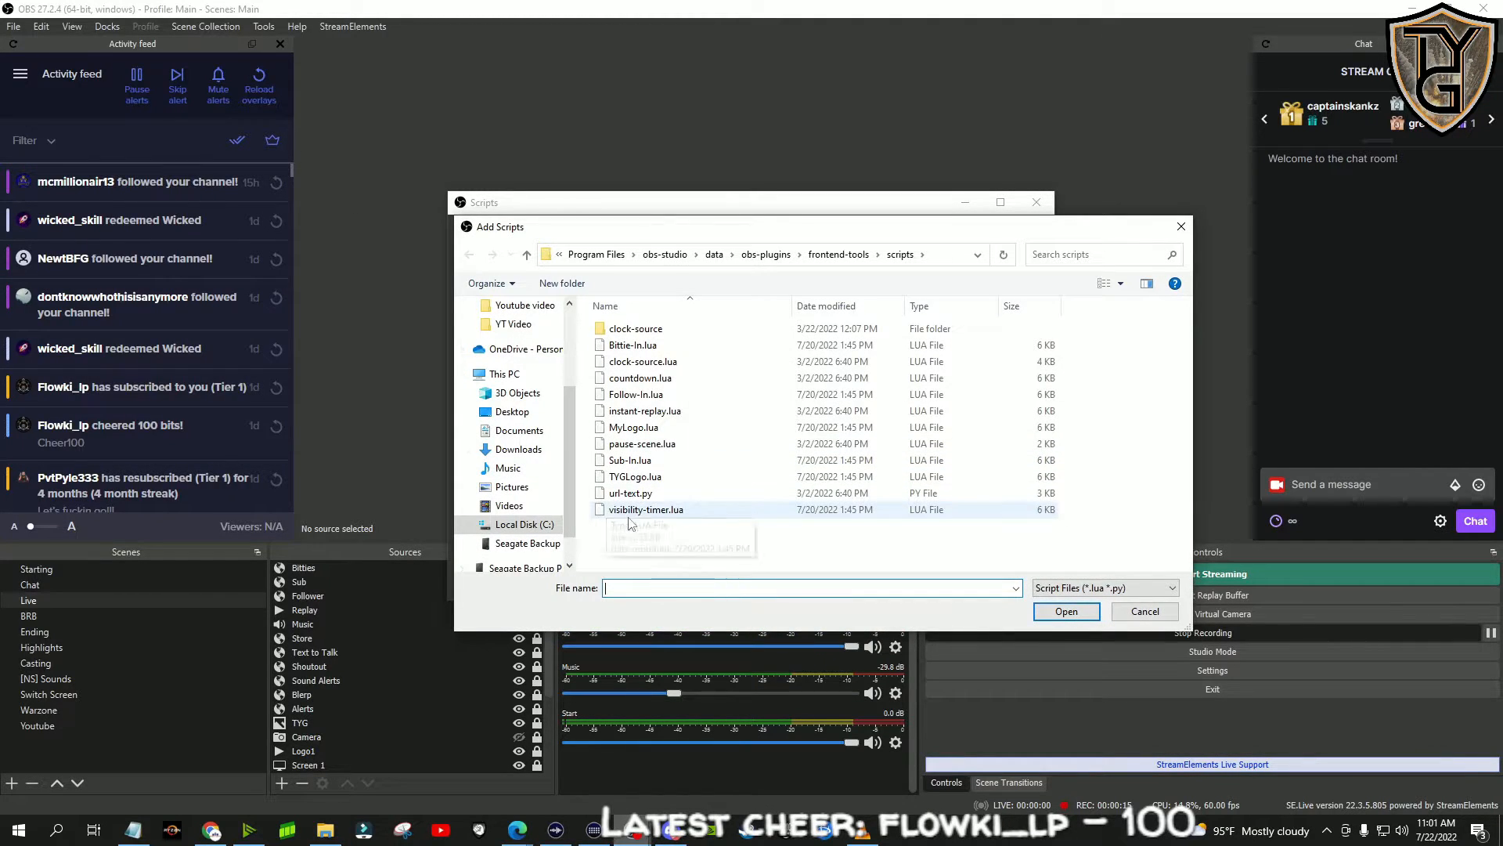
left_click(678, 511)
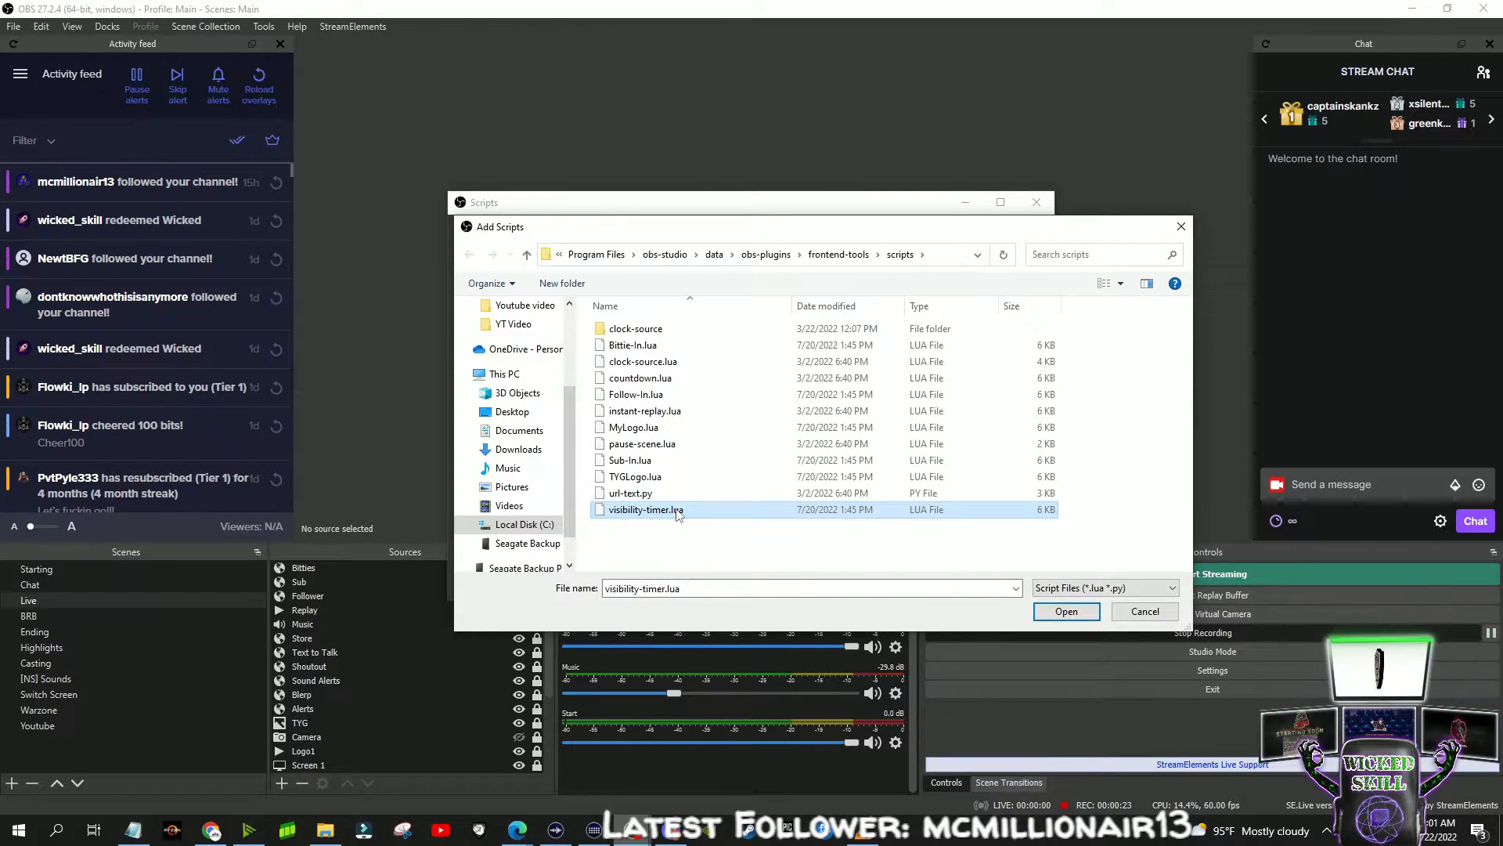
left_click(707, 543)
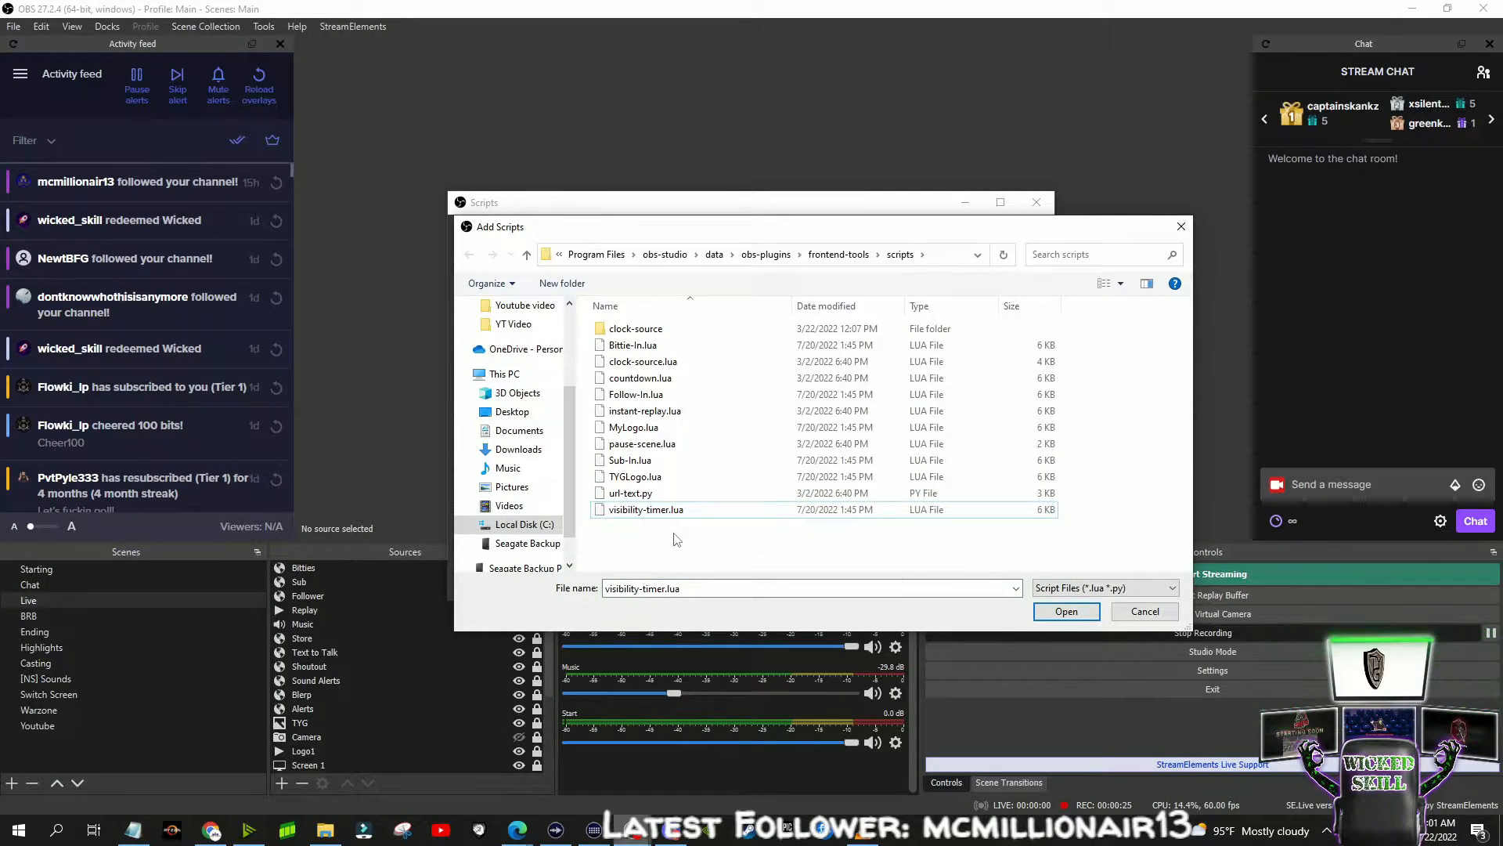
key("ctrl+v")
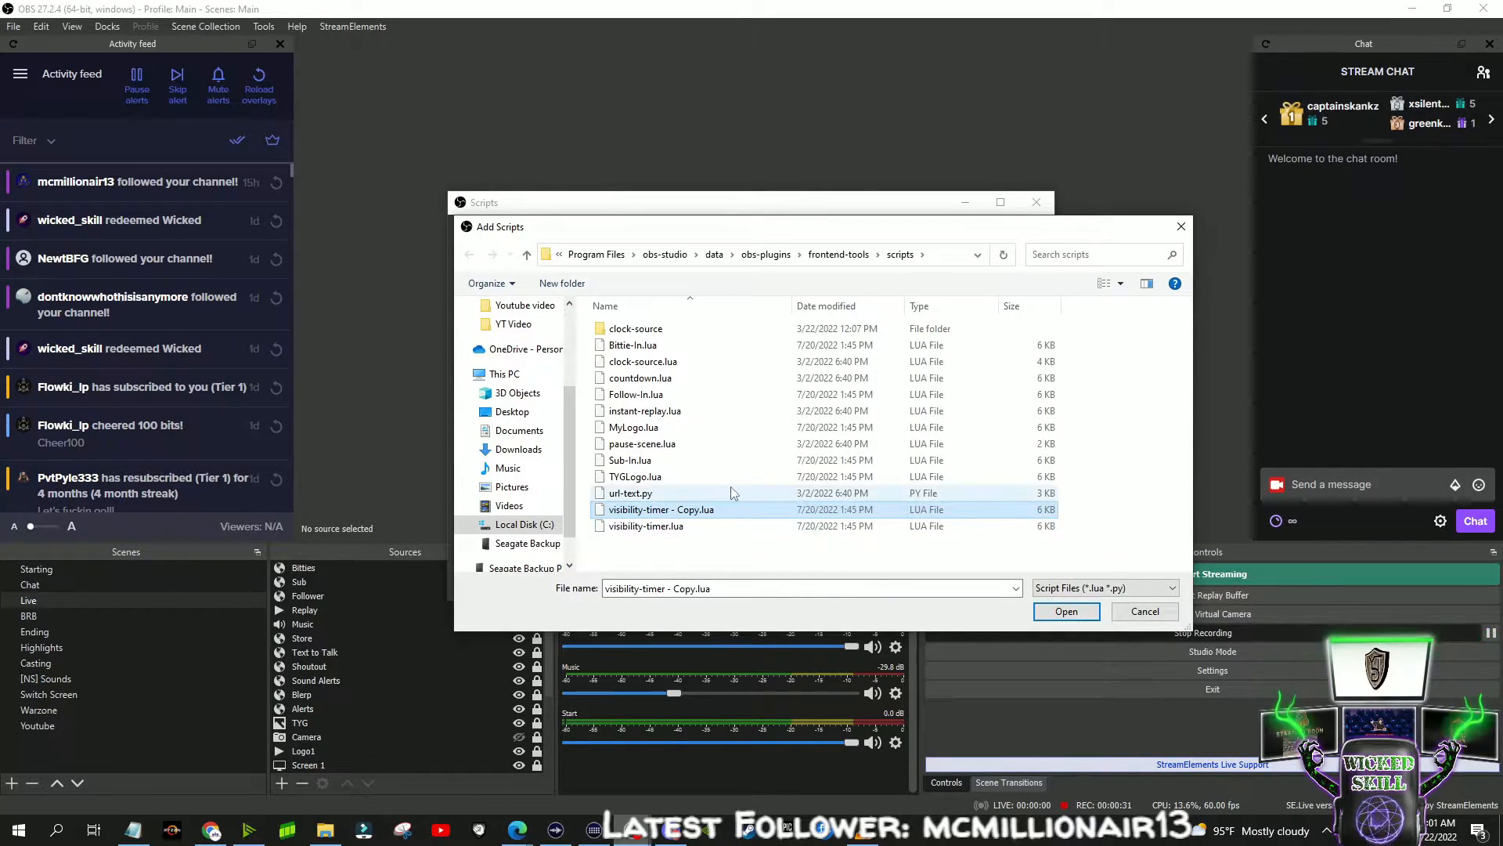
- Open the duplicated script's name for editing, cancel adding a script and close the Scripts window
left_click(687, 515)
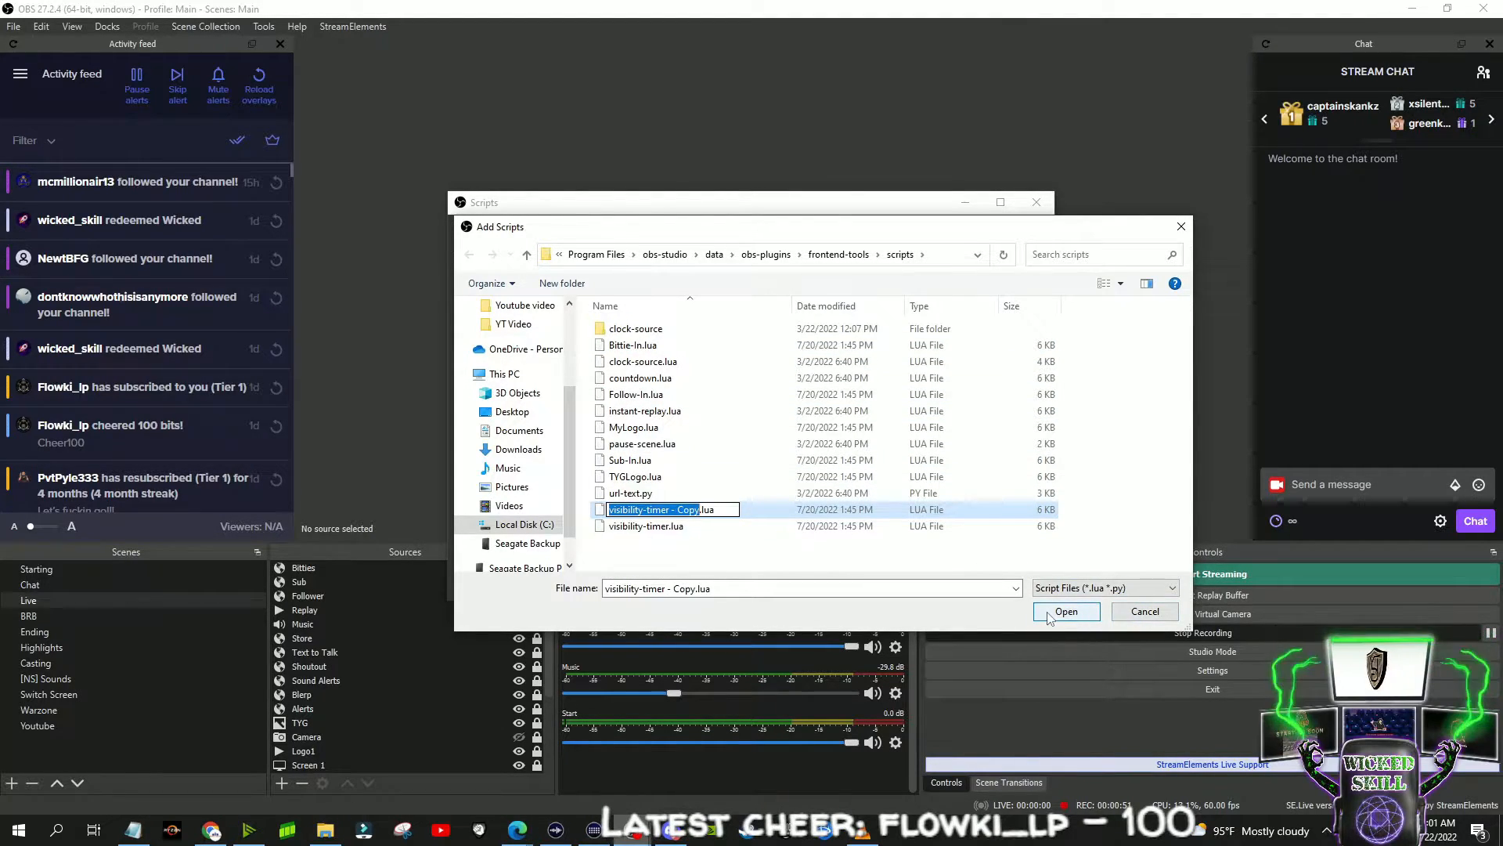
left_click(1139, 617)
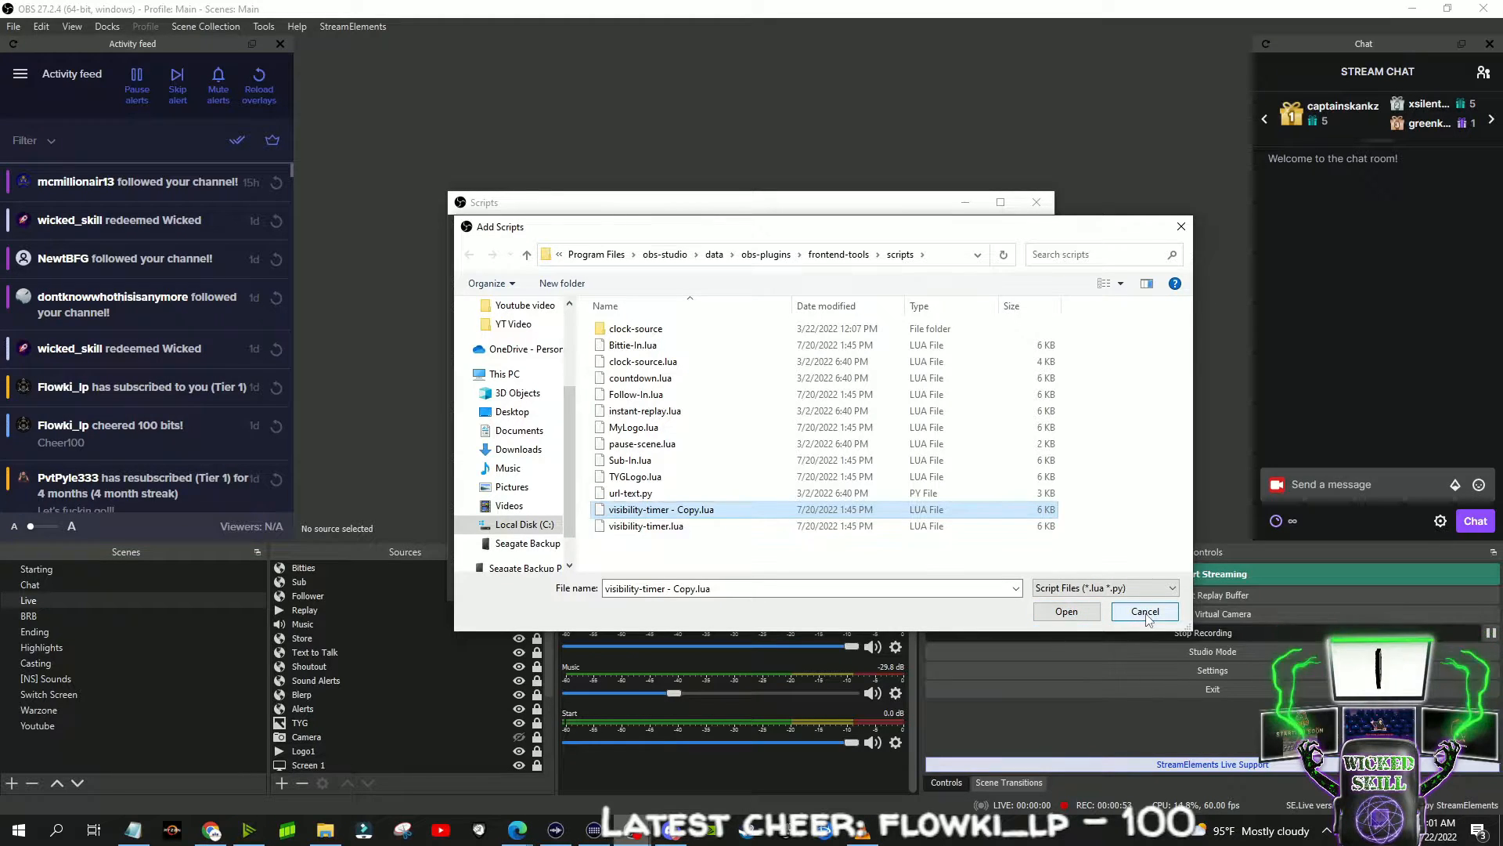
left_click(1139, 615)
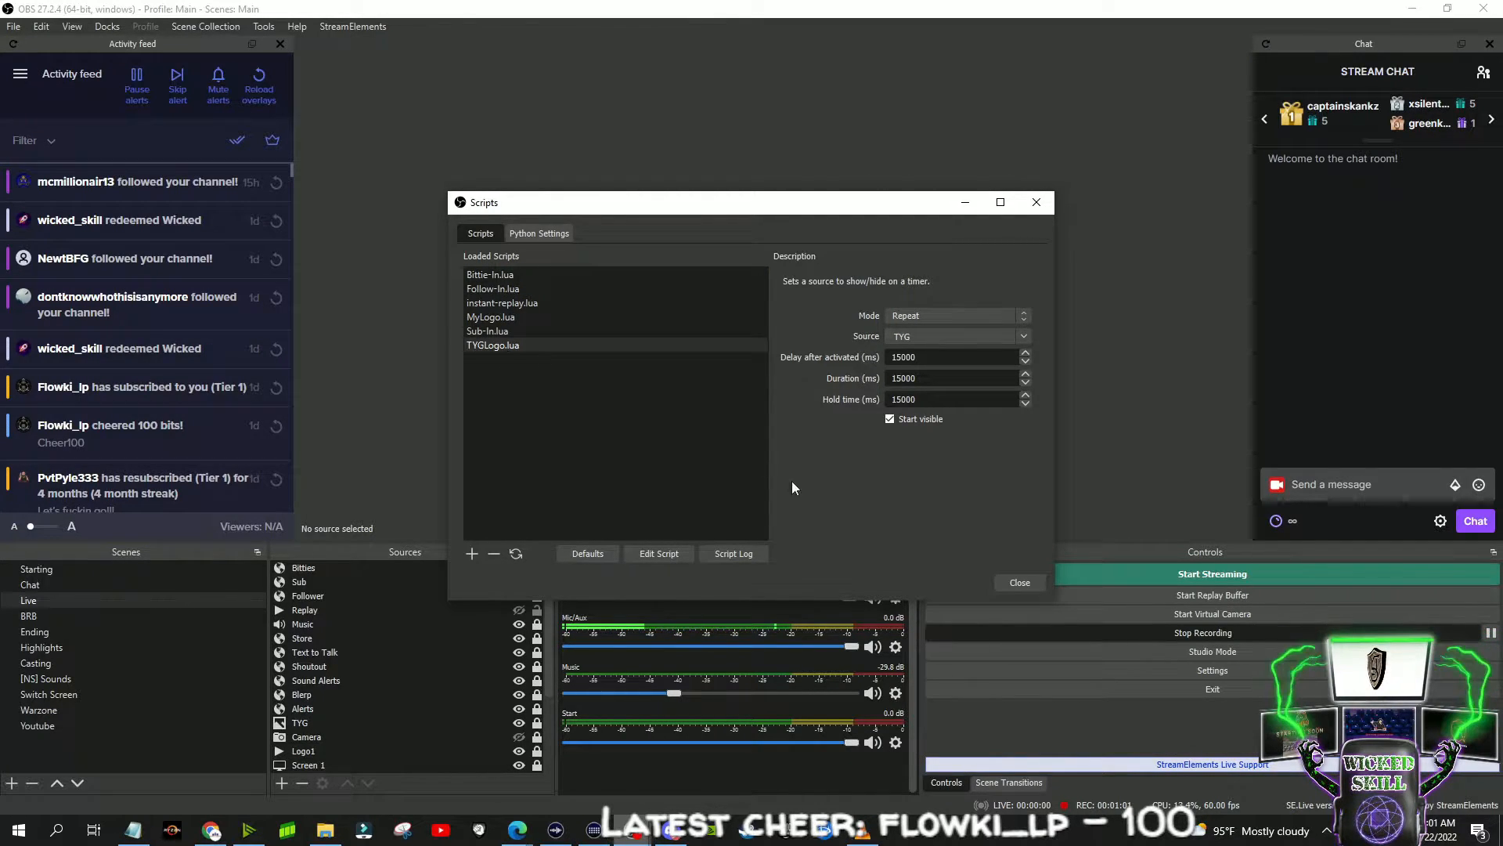
left_click(1019, 581)
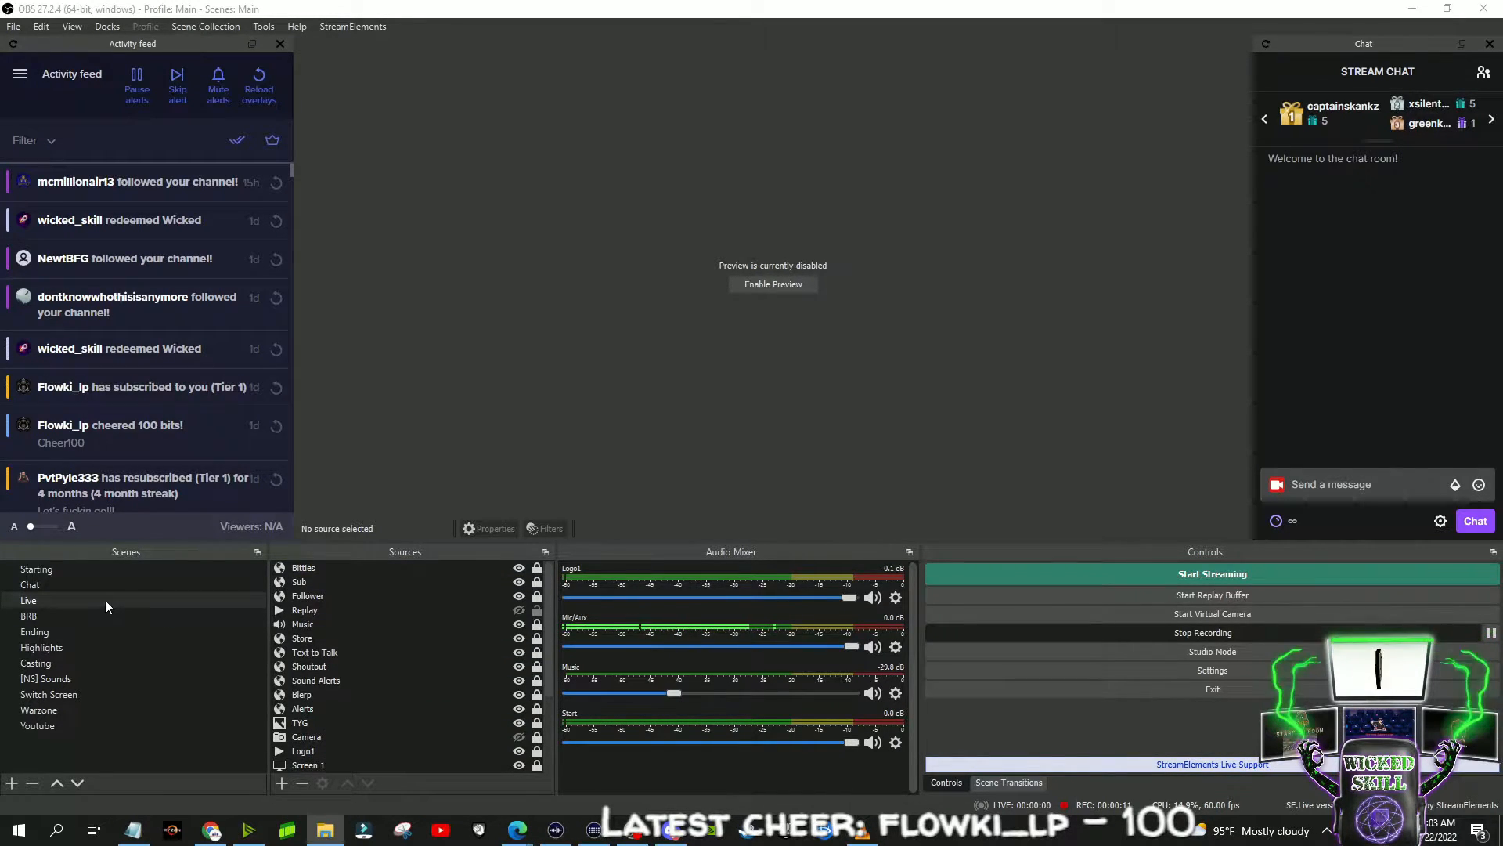
- Inspect the Follower source's overlay URL in its properties and locate the Sub Bar overlay's options in StreamElements
double_click(317, 597)
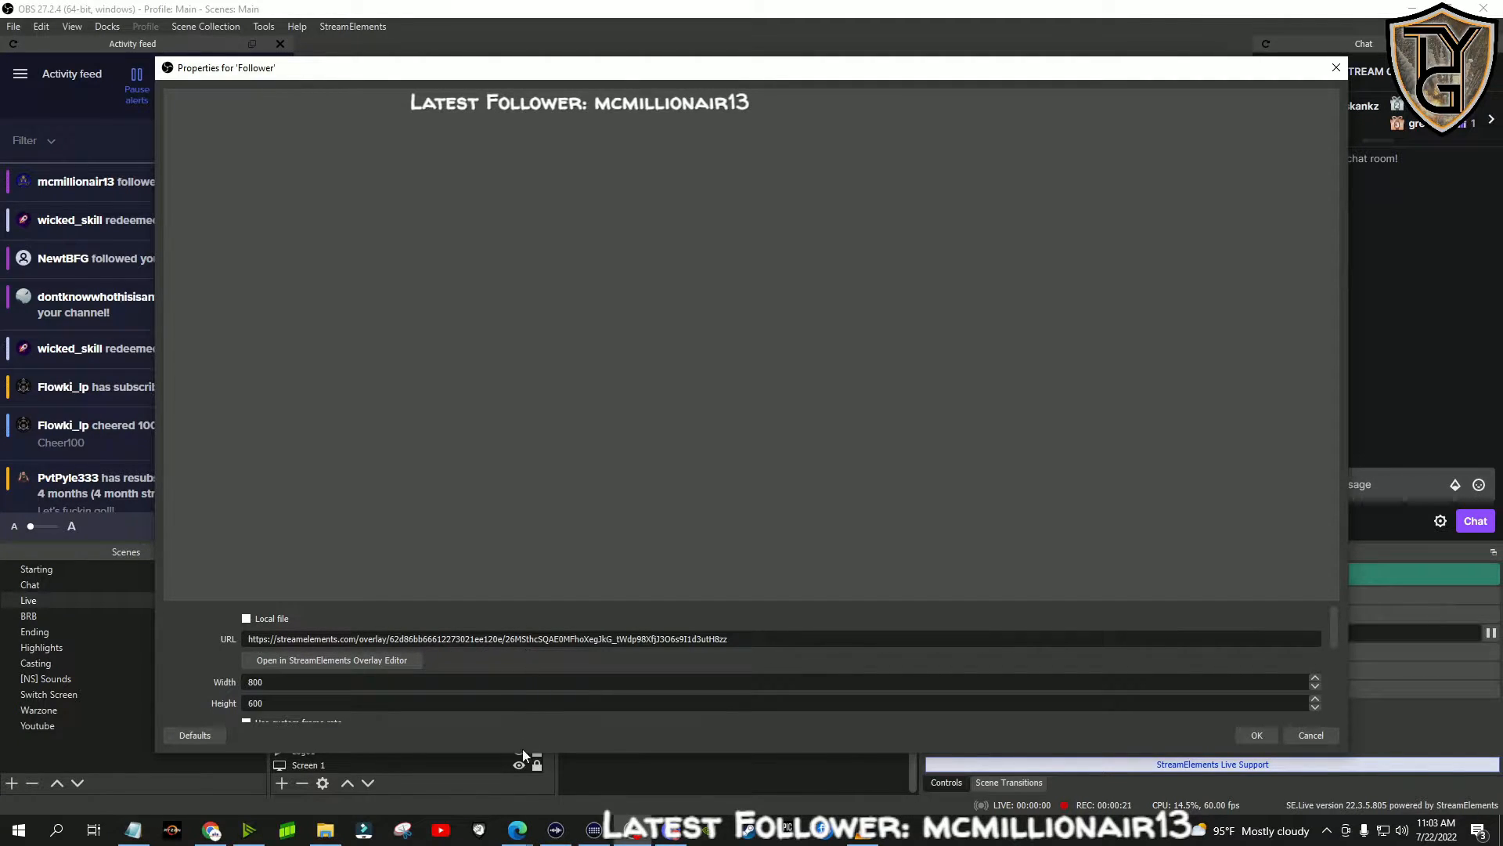
mouse_move(515, 836)
left_click(541, 760)
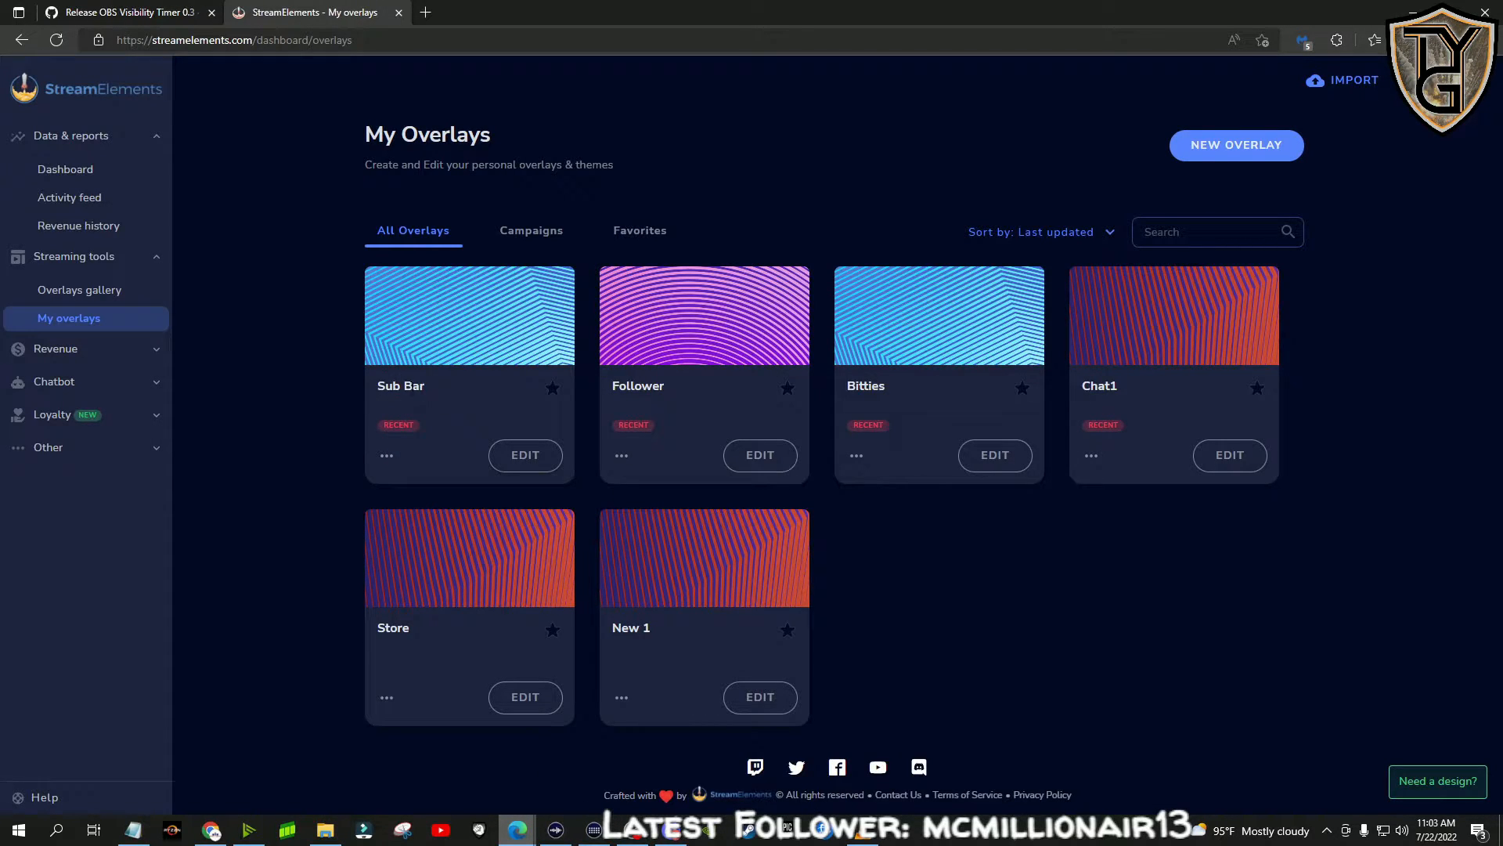
left_click(388, 457)
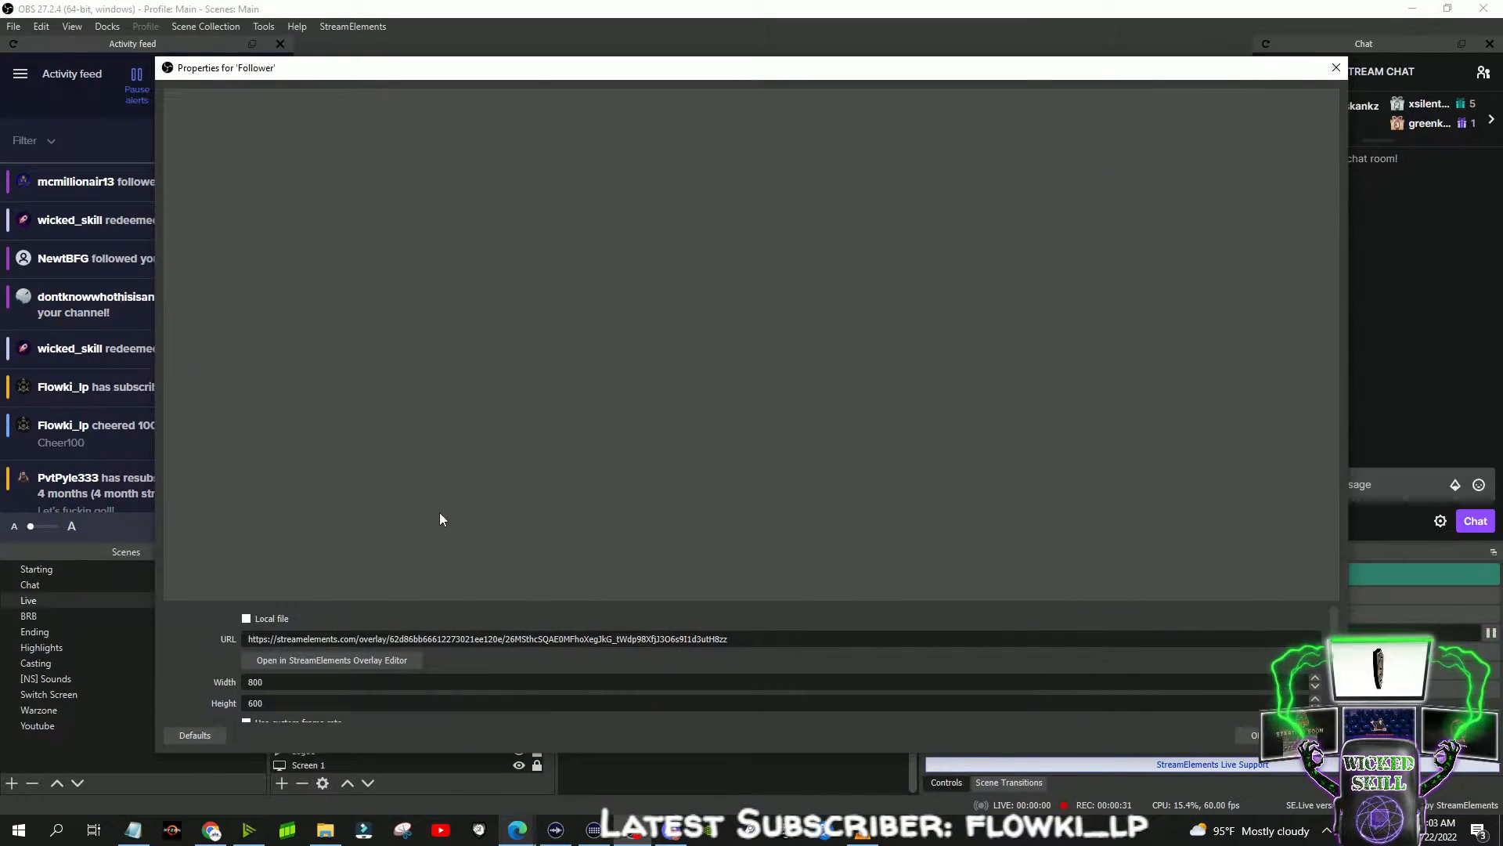
left_click_drag(729, 639, 182, 641)
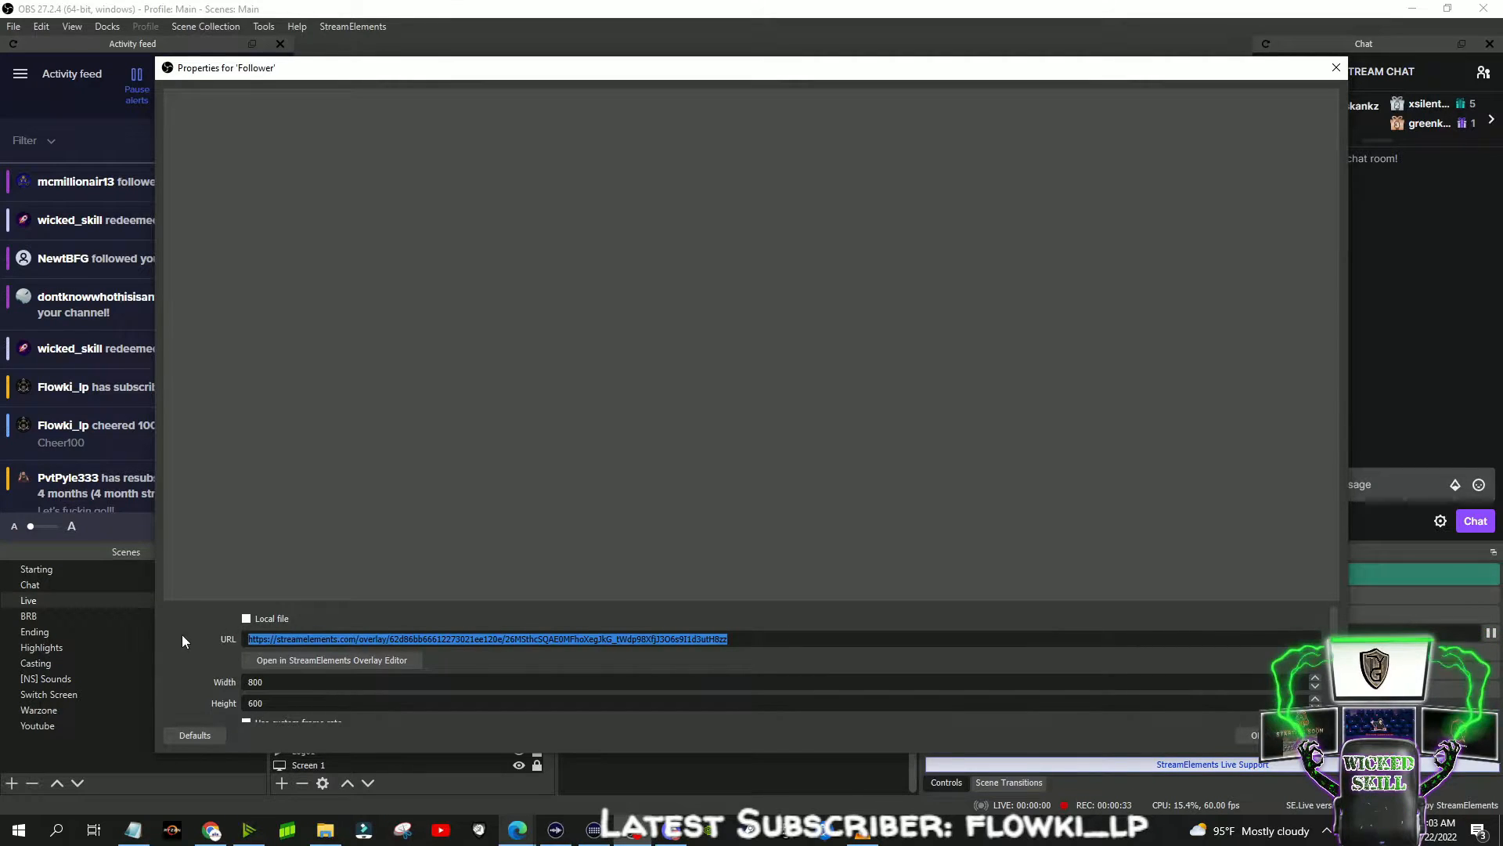
left_click(1253, 739)
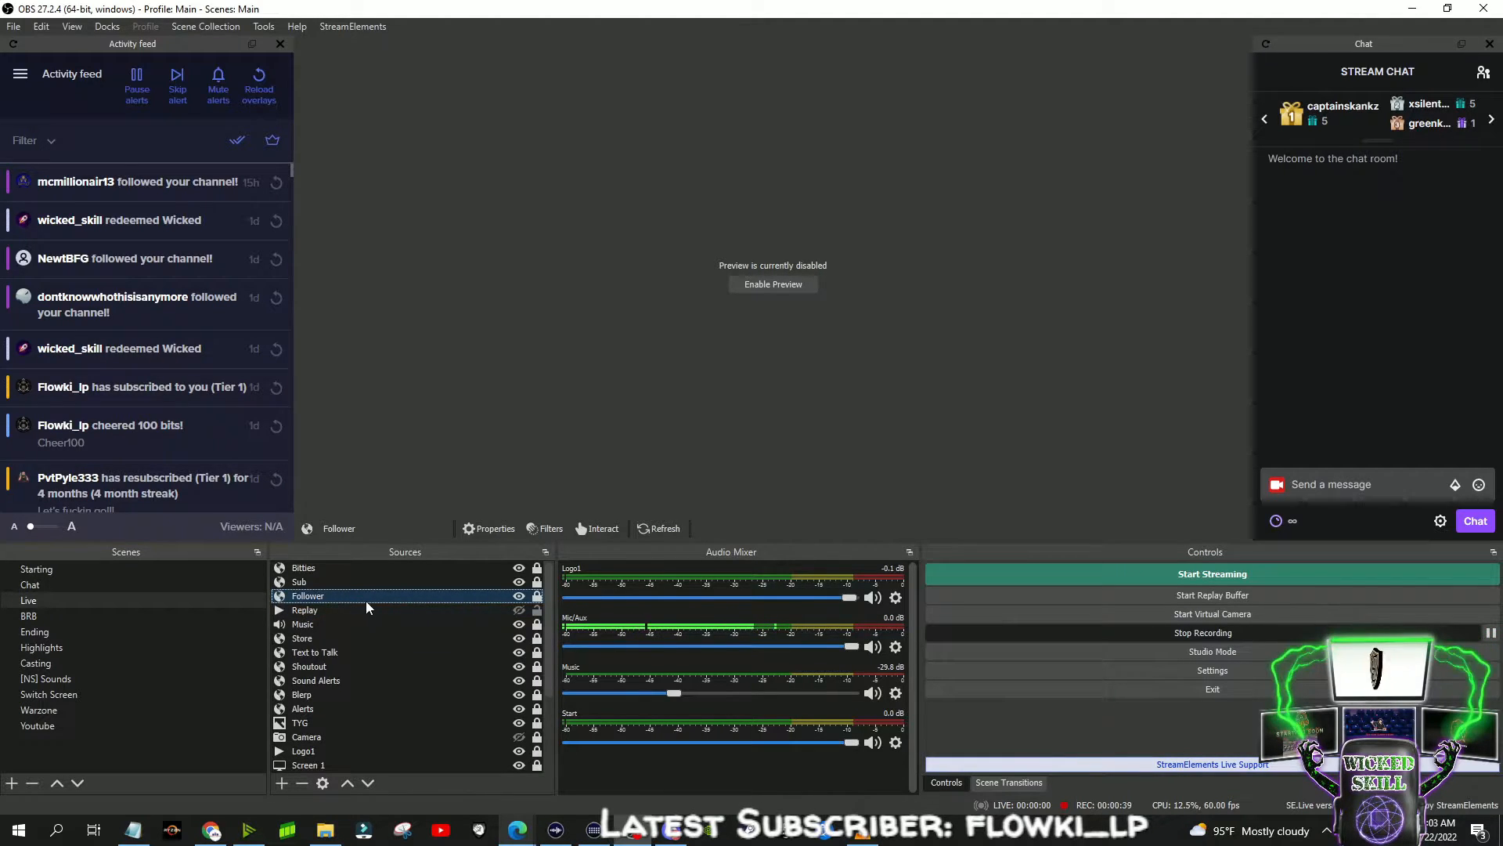
- Select the Bitties source in the Live scene
left_click(349, 570)
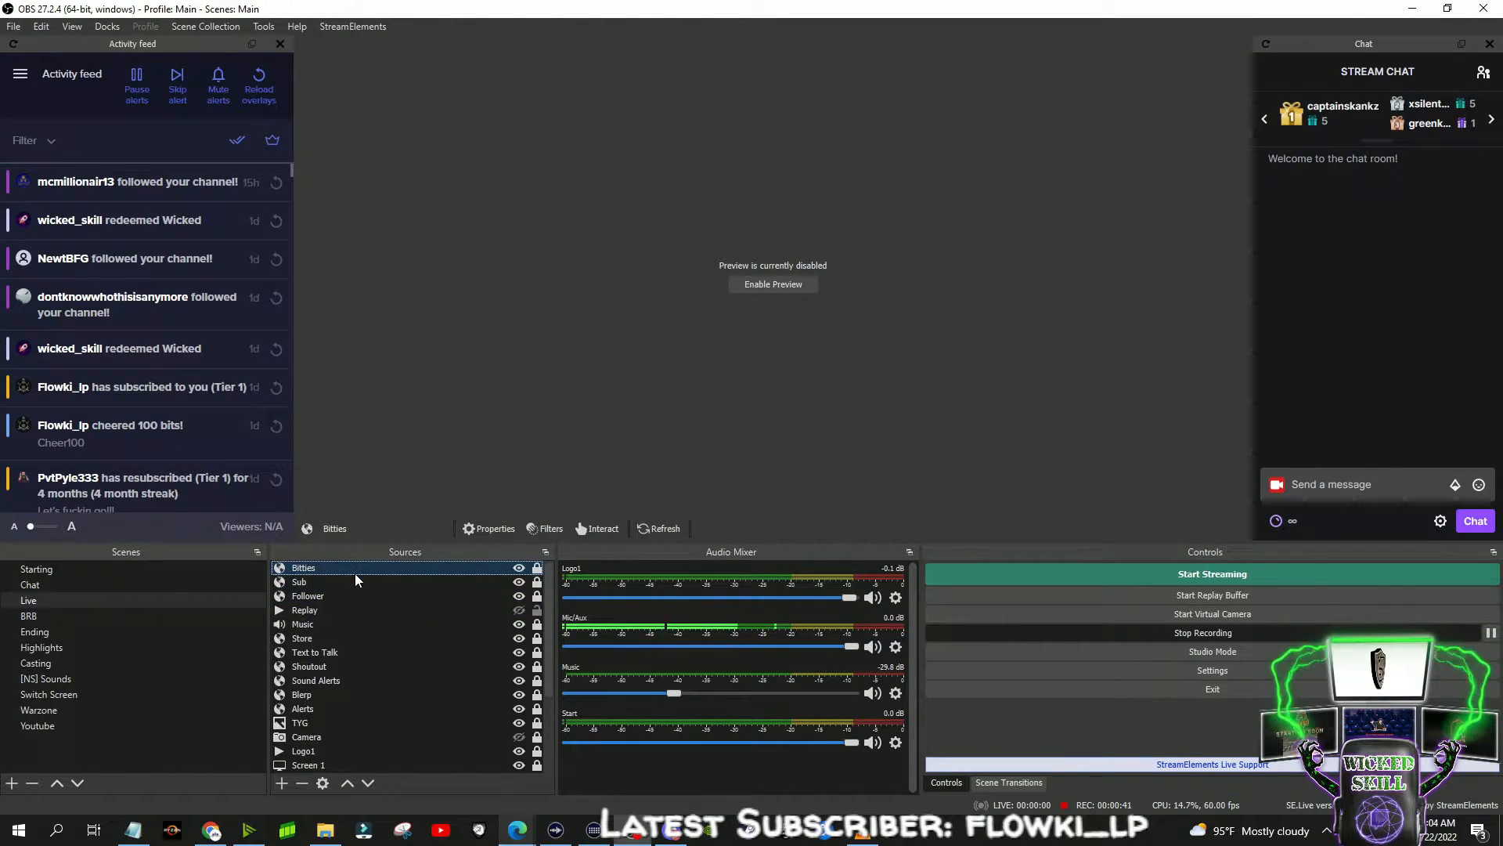
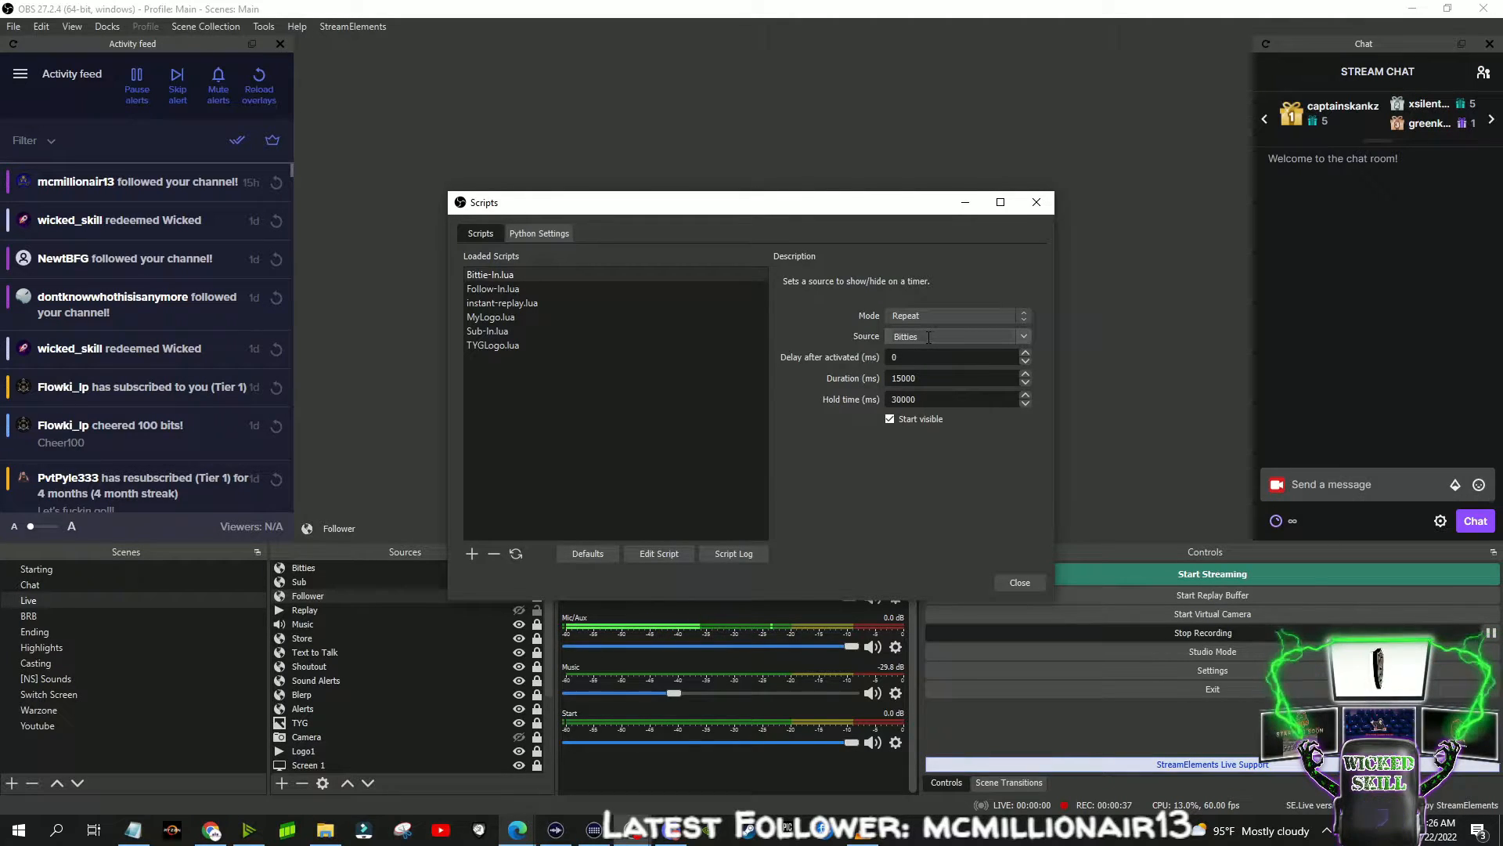
- Examine the delay, duration and hold time settings of the Bittie-In.lua, Follow-In.lua and Sub-In.lua scripts
double_click(928, 353)
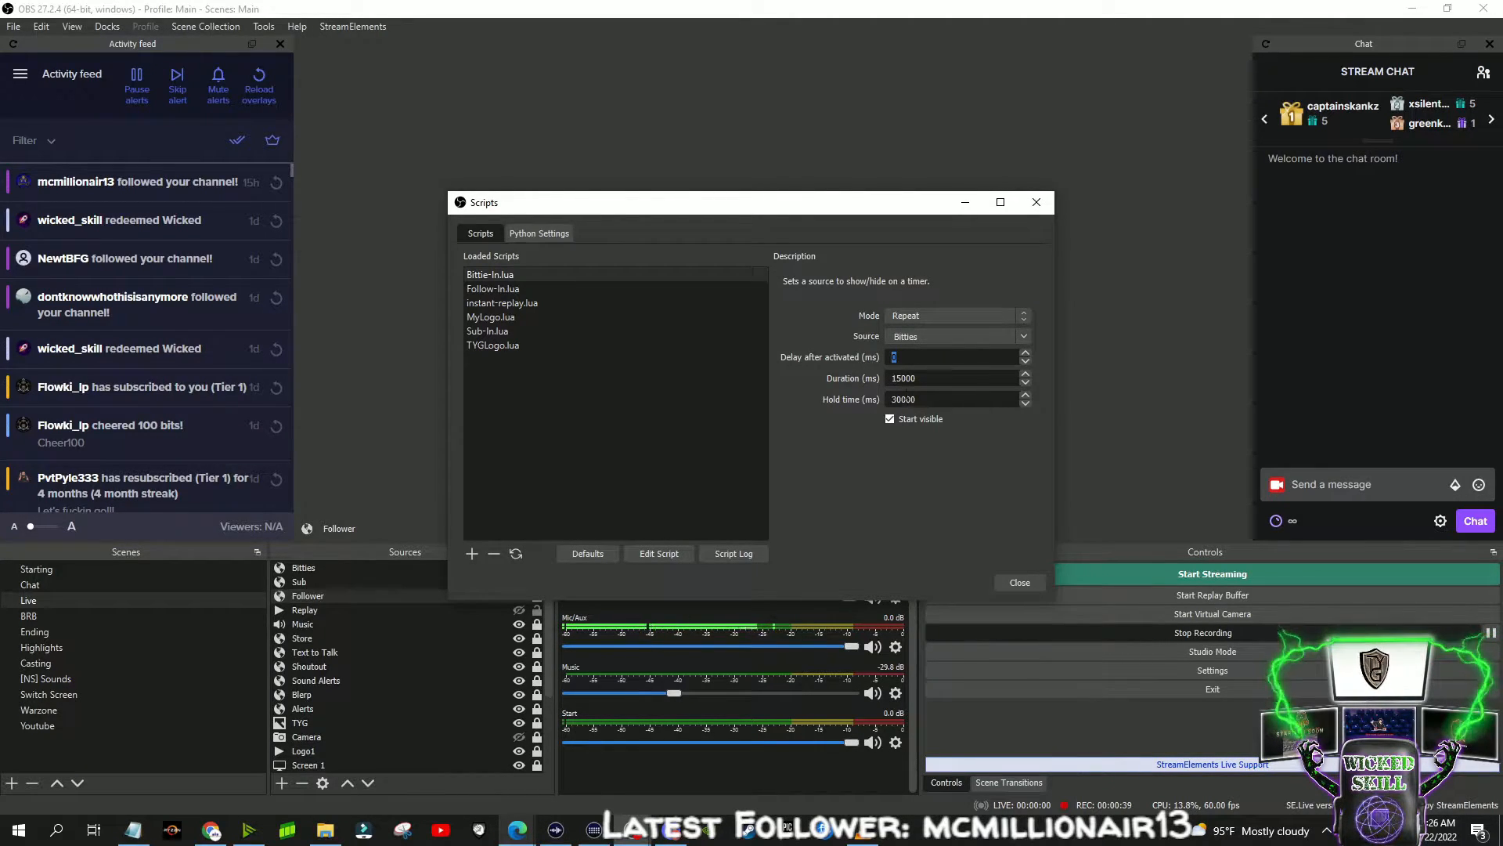
left_click(913, 379)
left_click_drag(913, 379, 875, 399)
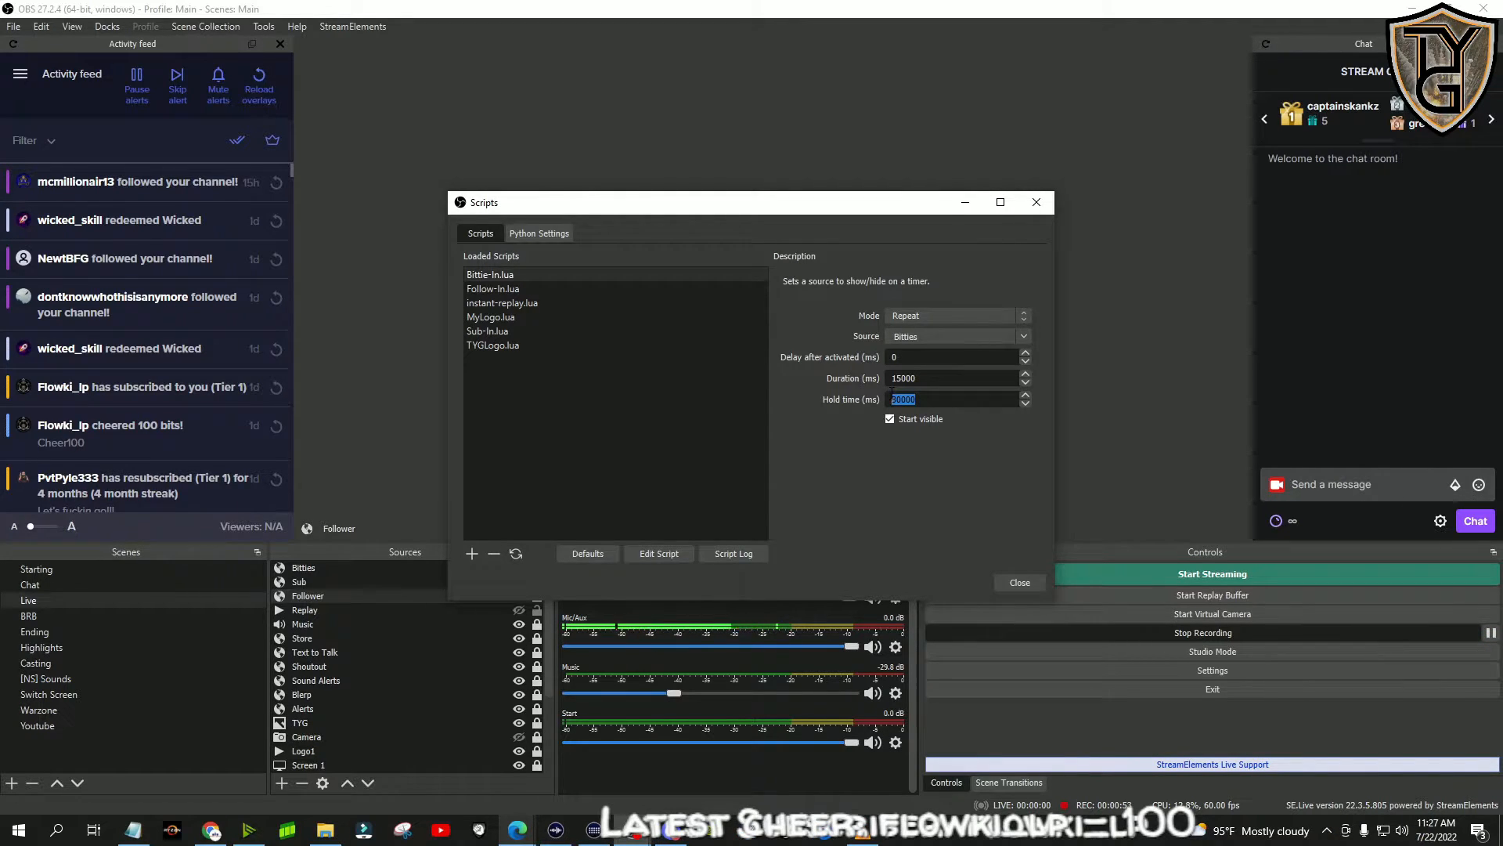
left_click(602, 287)
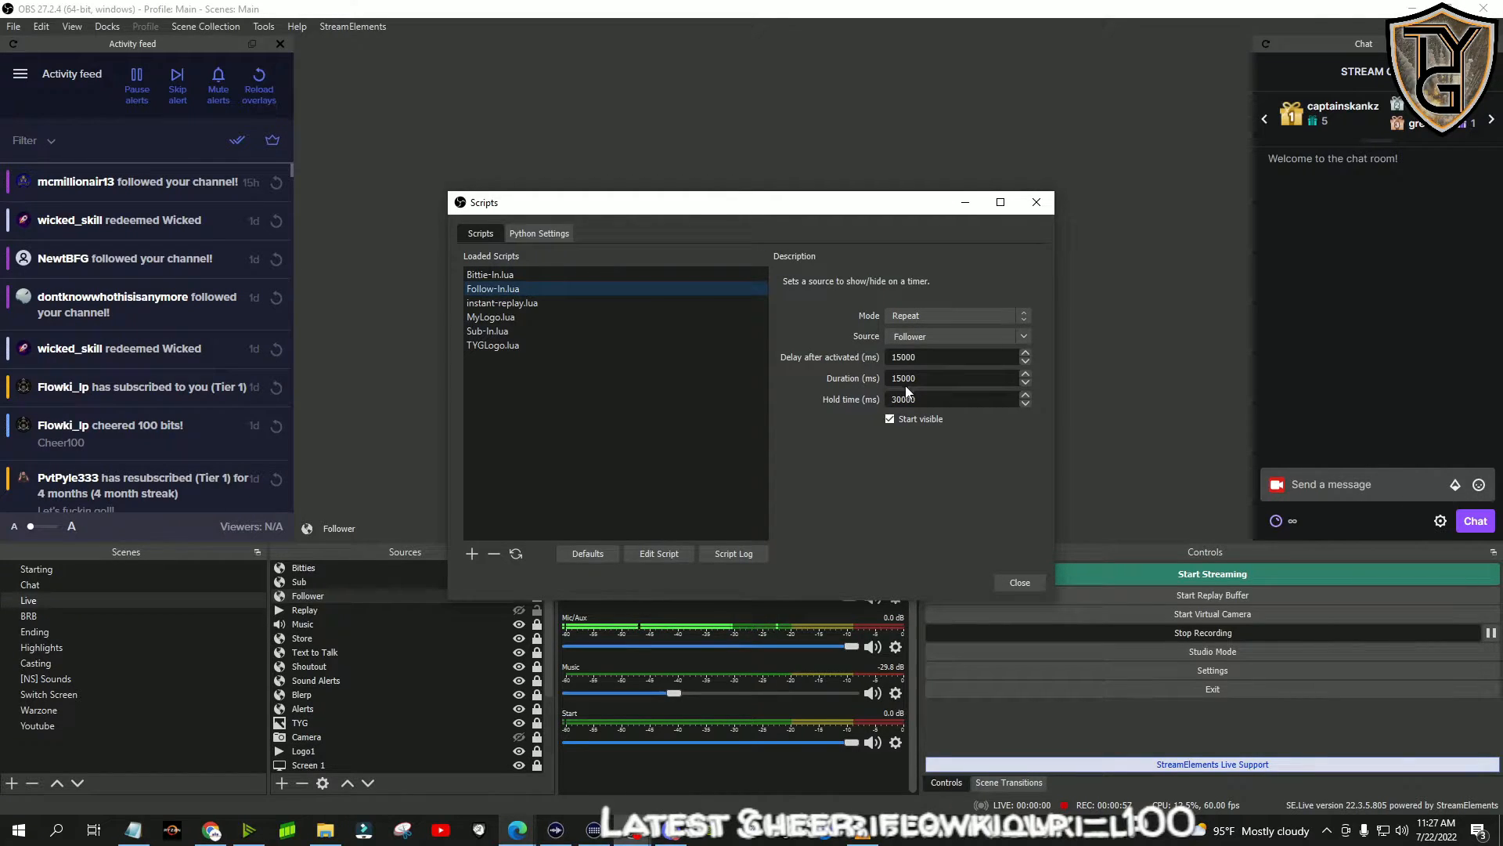
left_click_drag(925, 356, 888, 382)
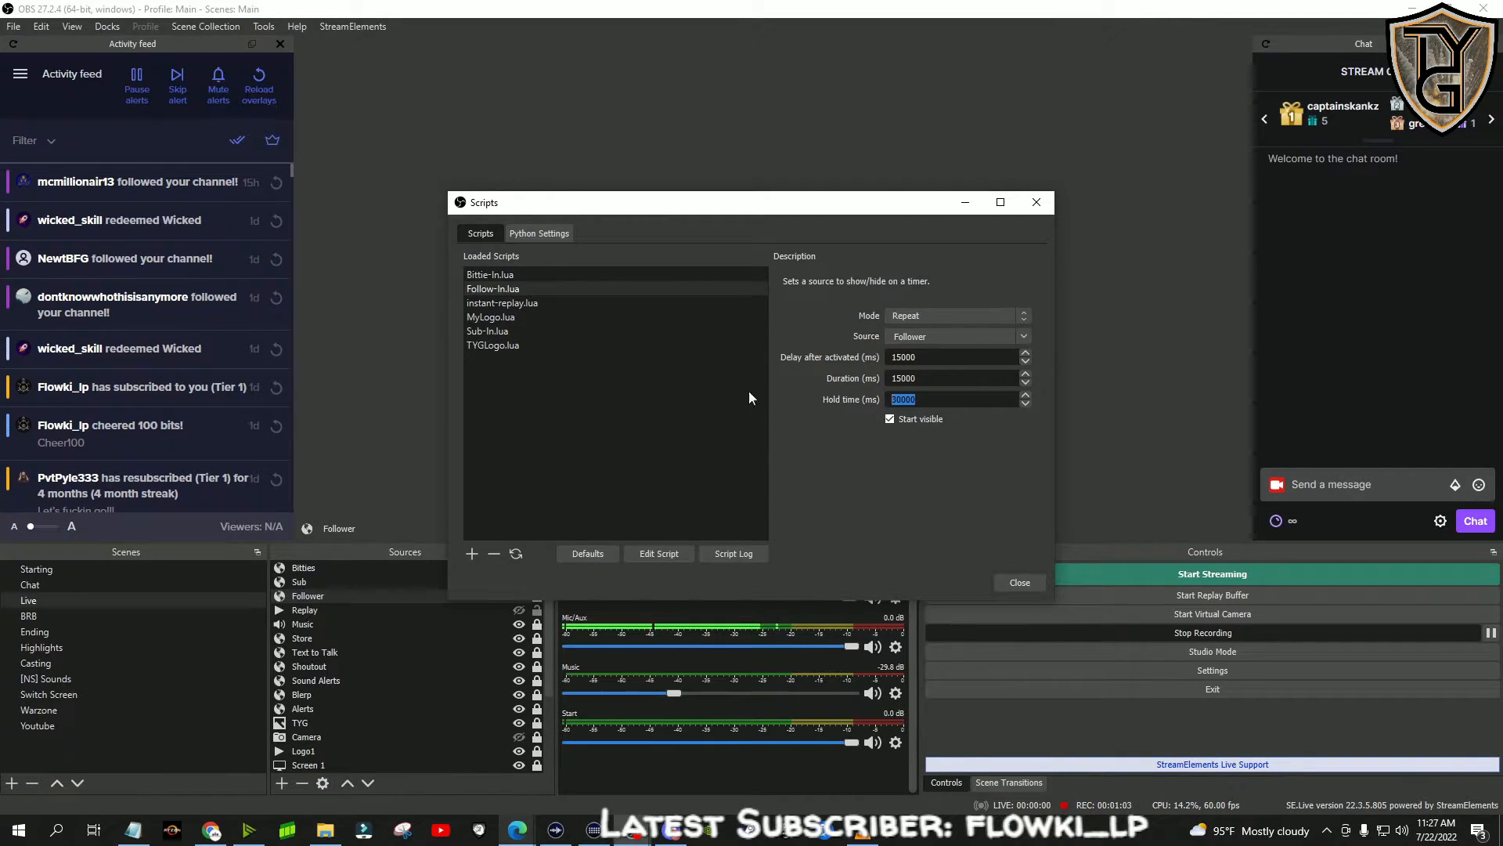
left_click(520, 328)
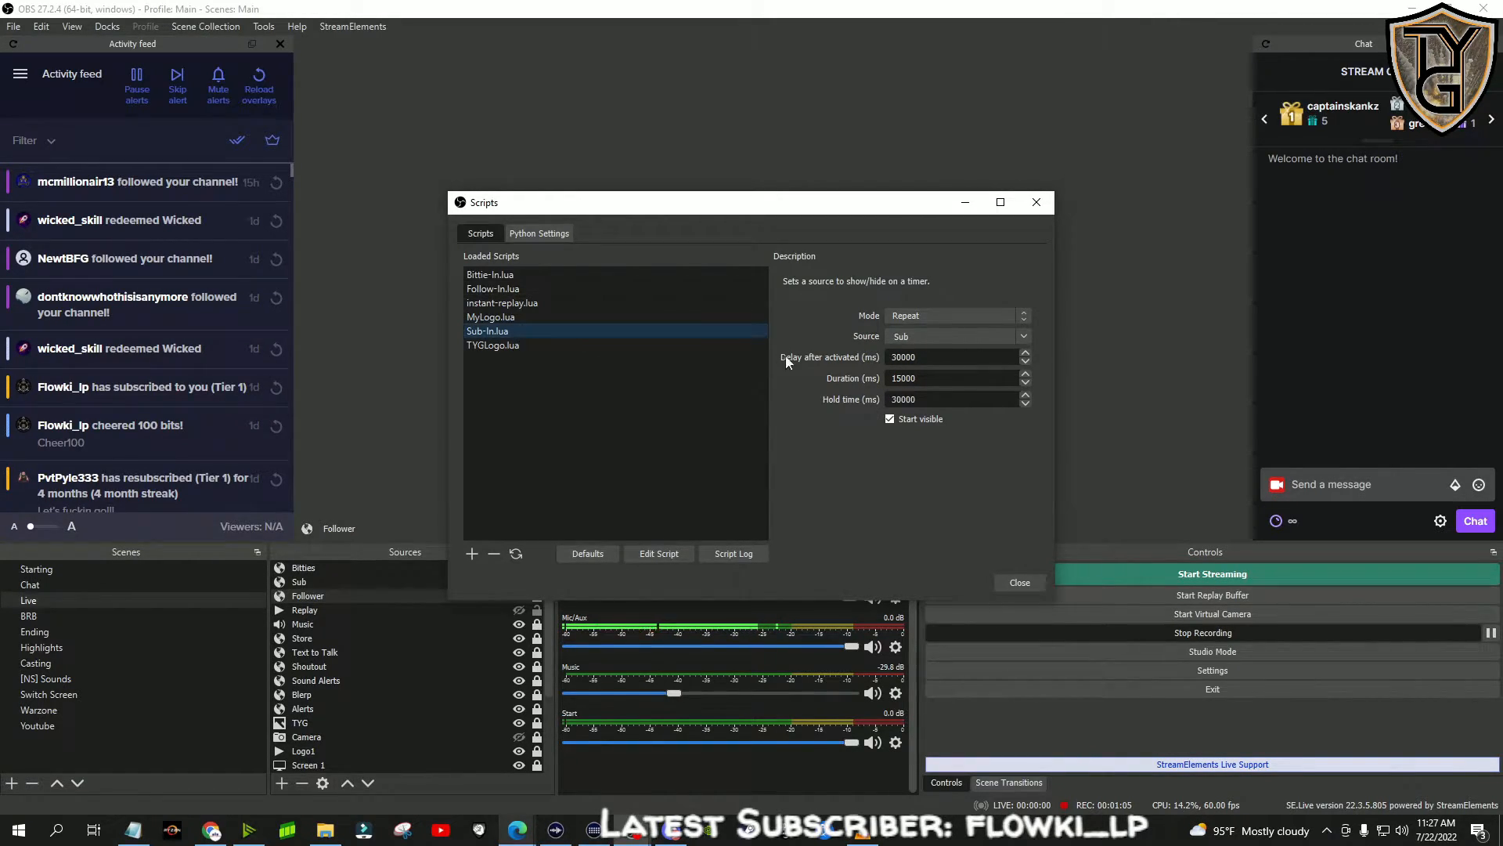
left_click_drag(914, 357, 855, 368)
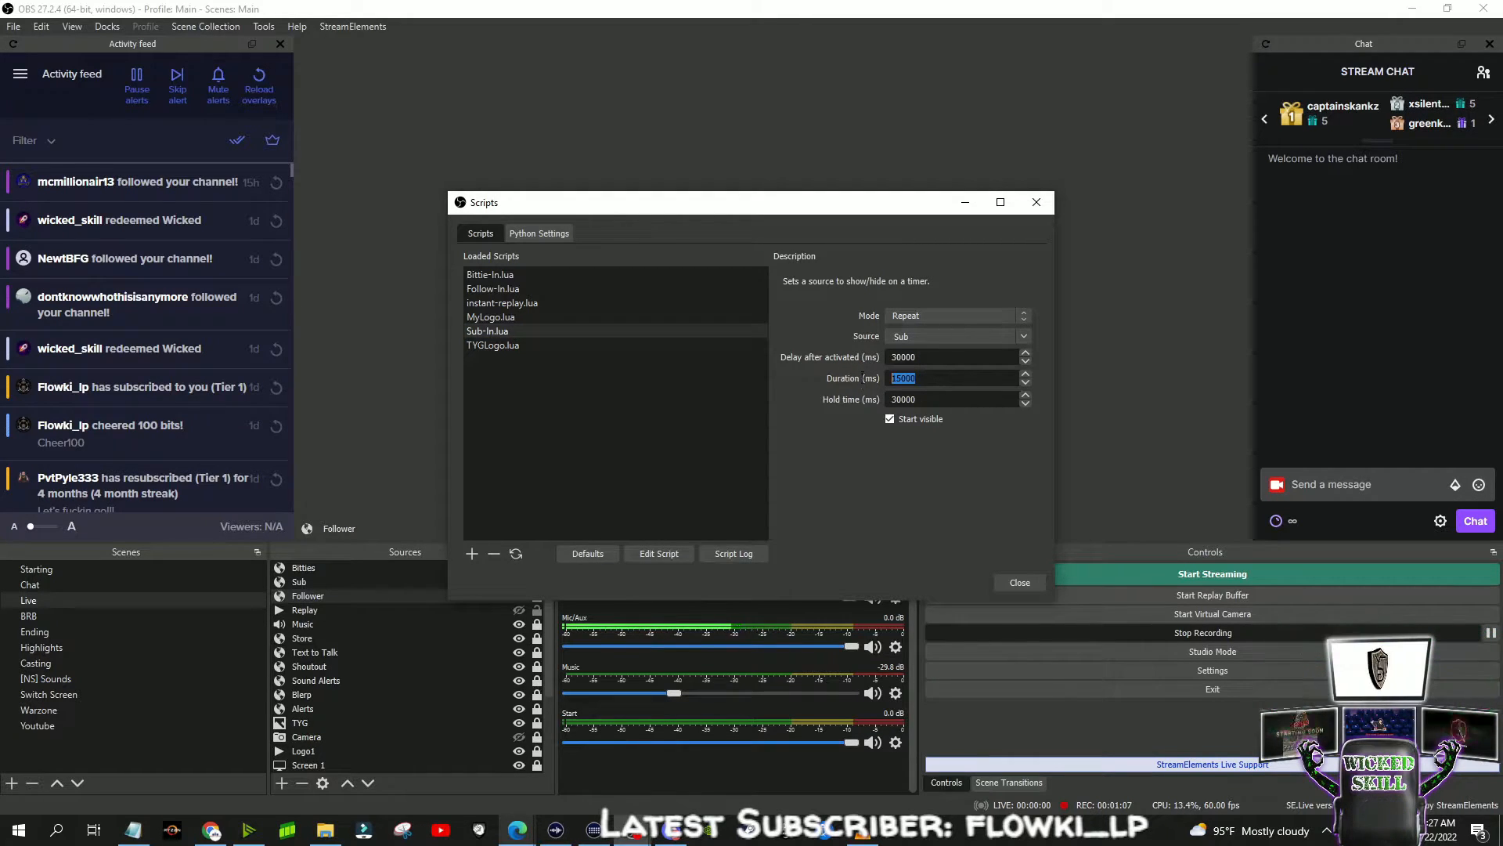
left_click(959, 400)
left_click_drag(959, 400, 843, 425)
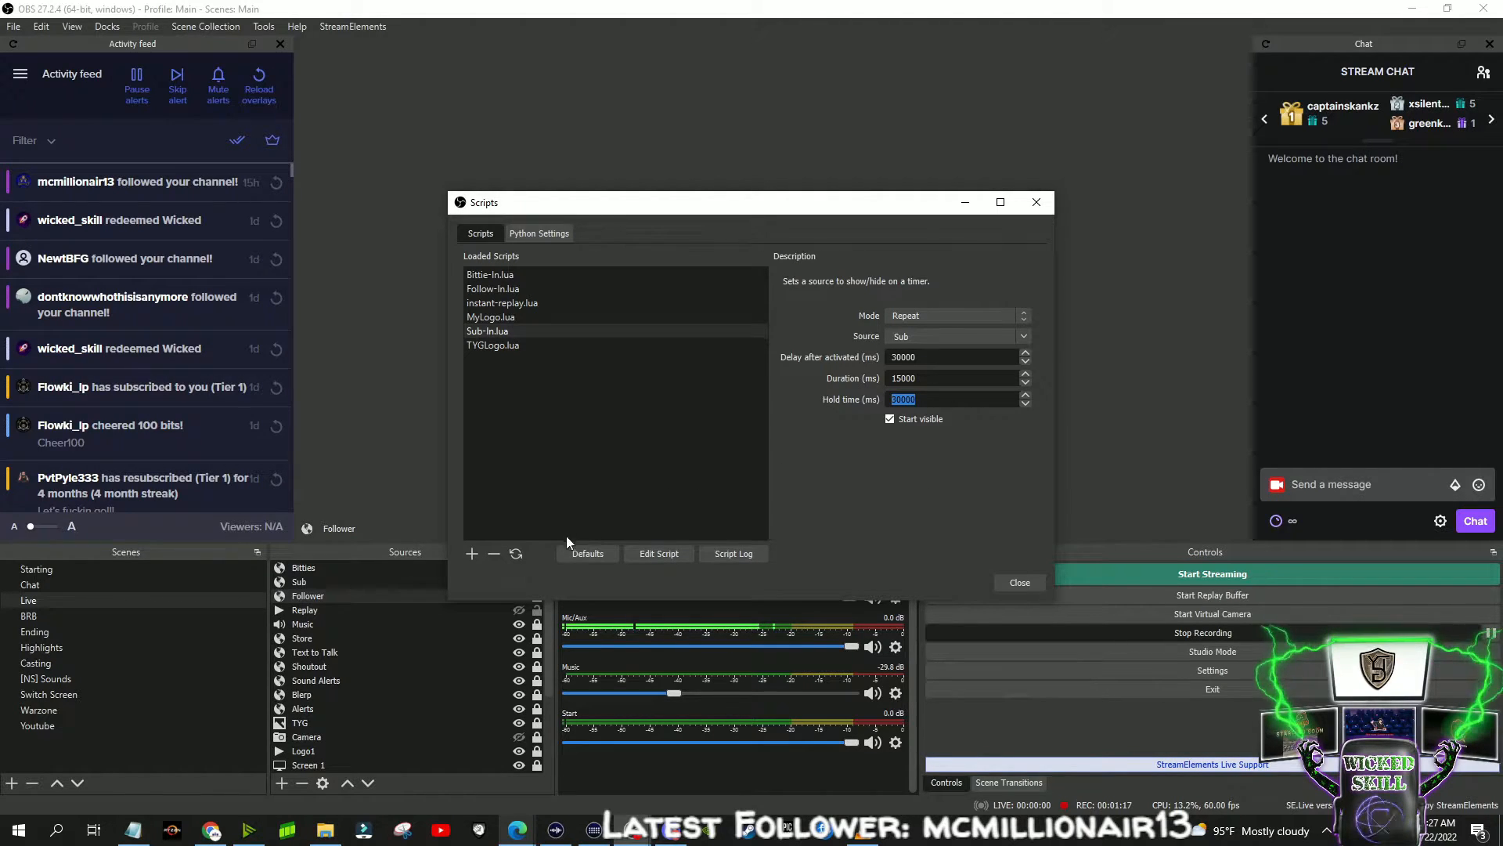
- Reload the loaded scripts and close the Scripts window
left_click(517, 552)
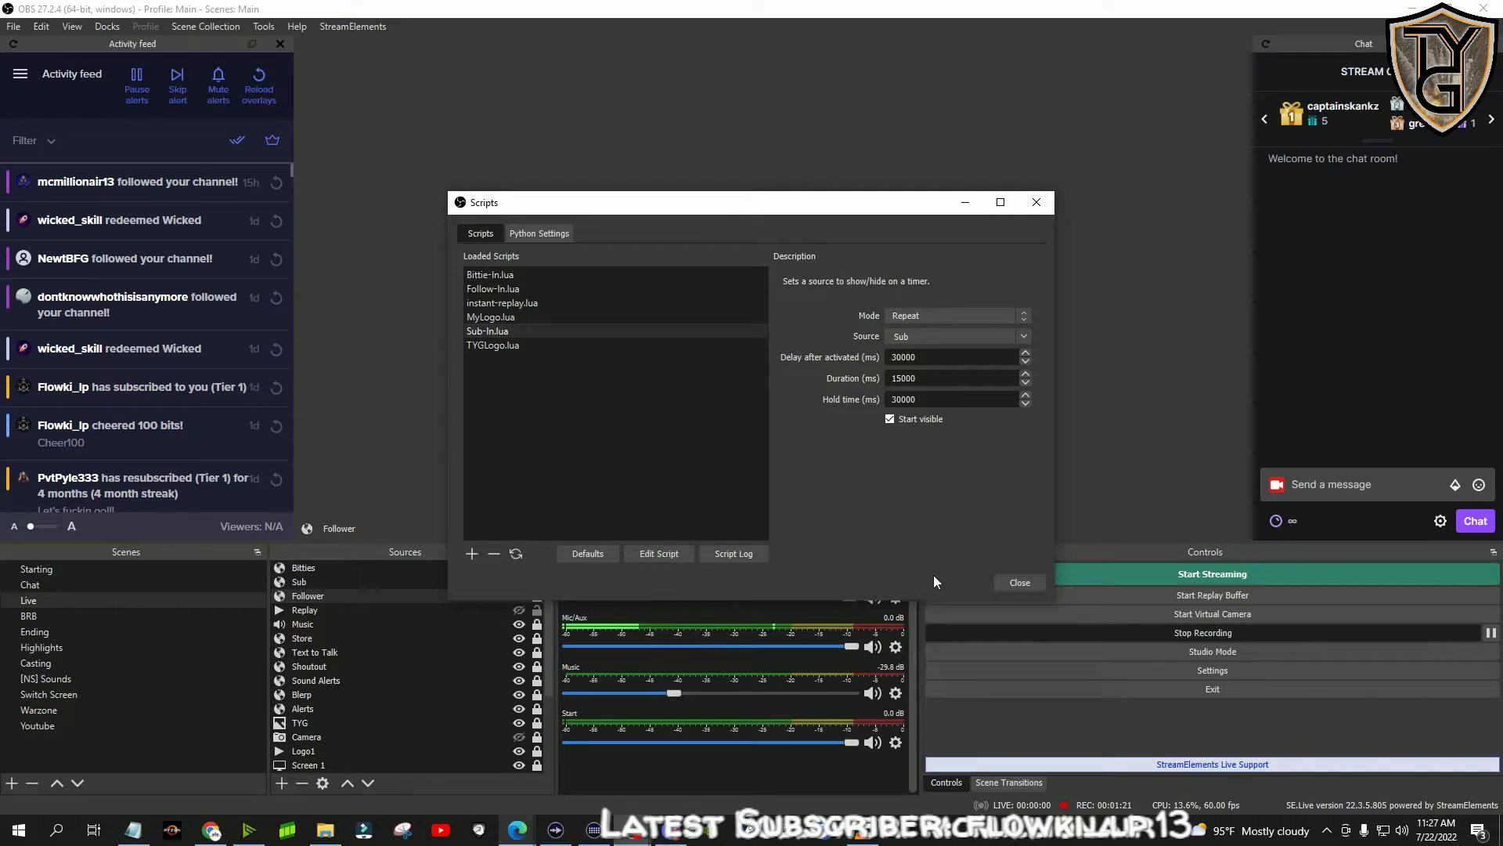
left_click(1026, 582)
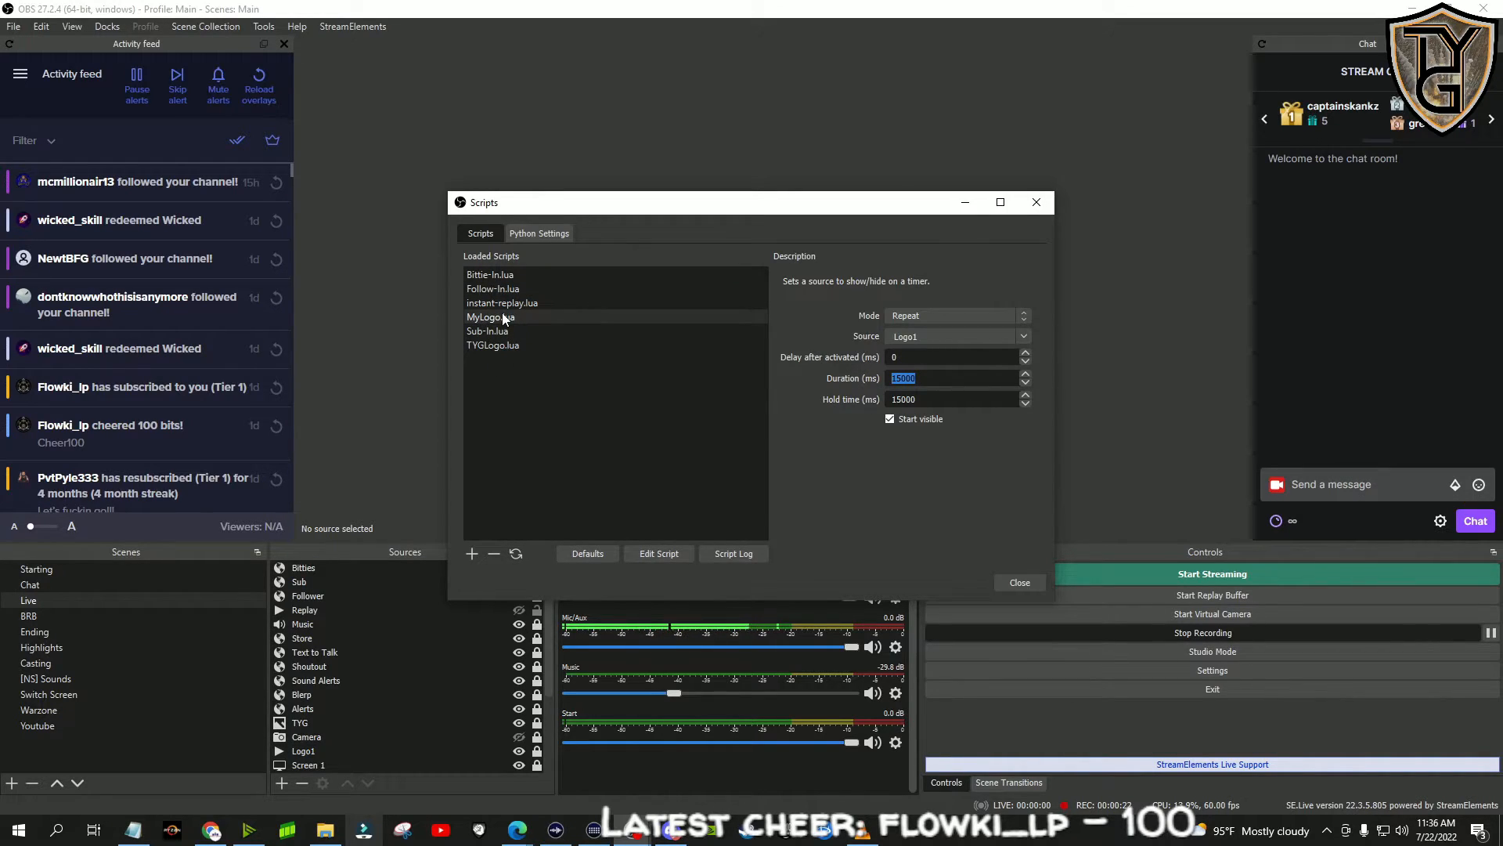
- Examine the delay and duration settings of the two logo timer scripts, MyLogo.lua and TYGLogo.lua
key("Tab")
key("shift+Tab")
key("shift+Tab")
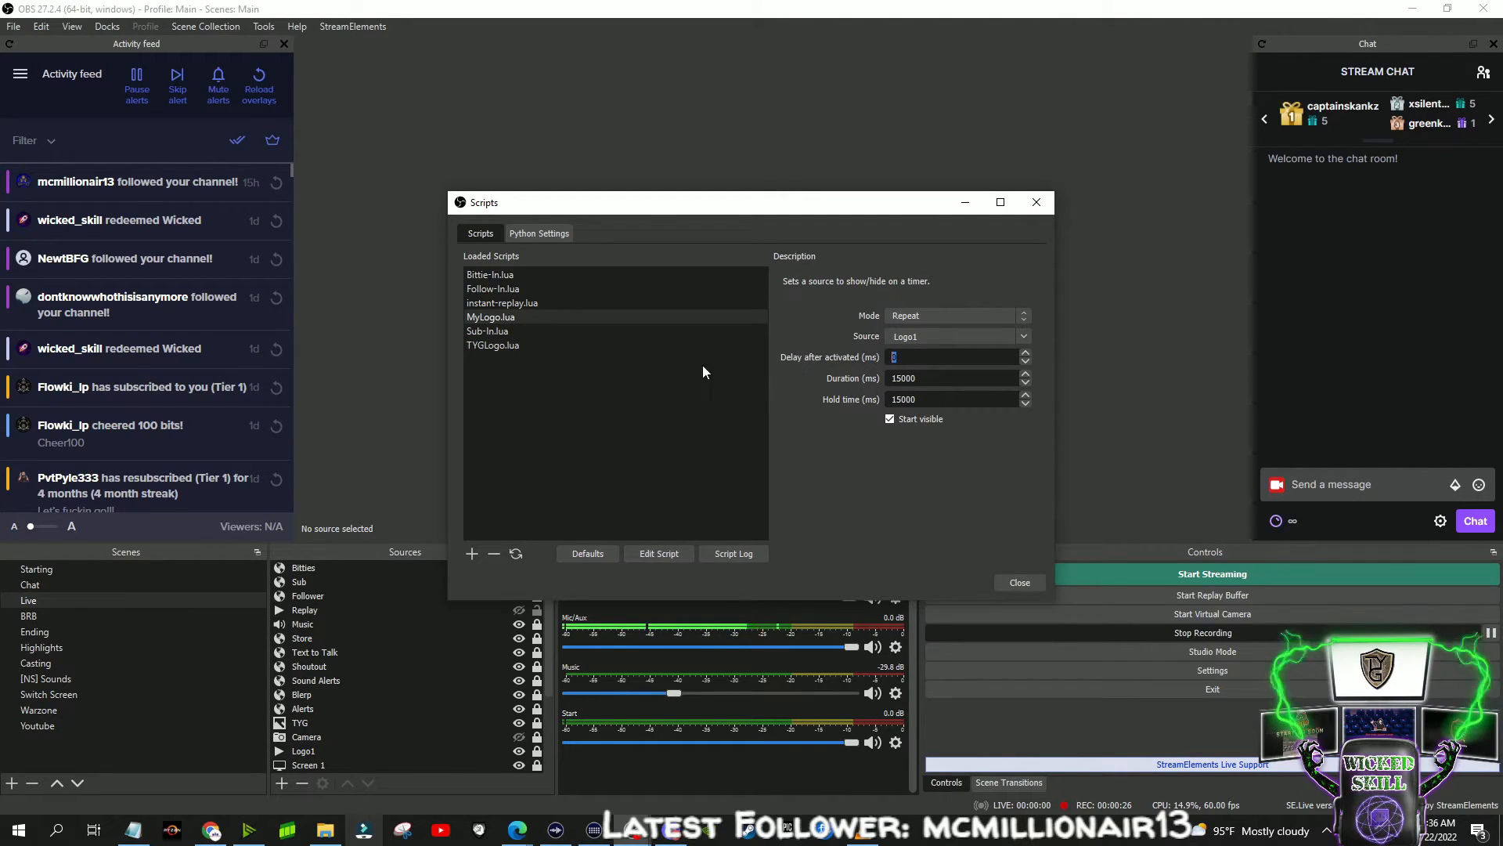
left_click(571, 344)
key("Tab")
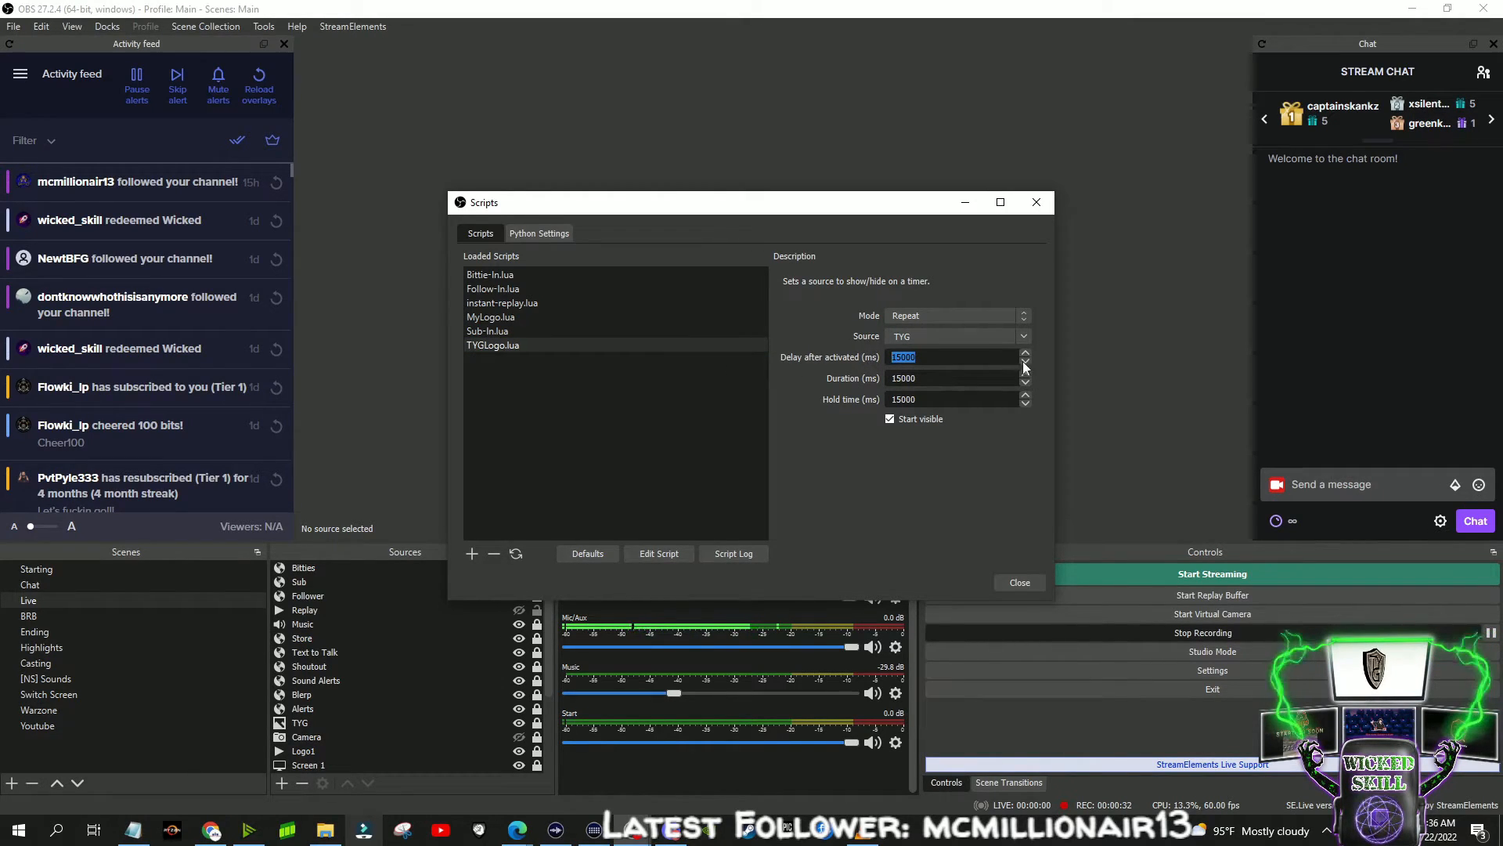
left_click(928, 376)
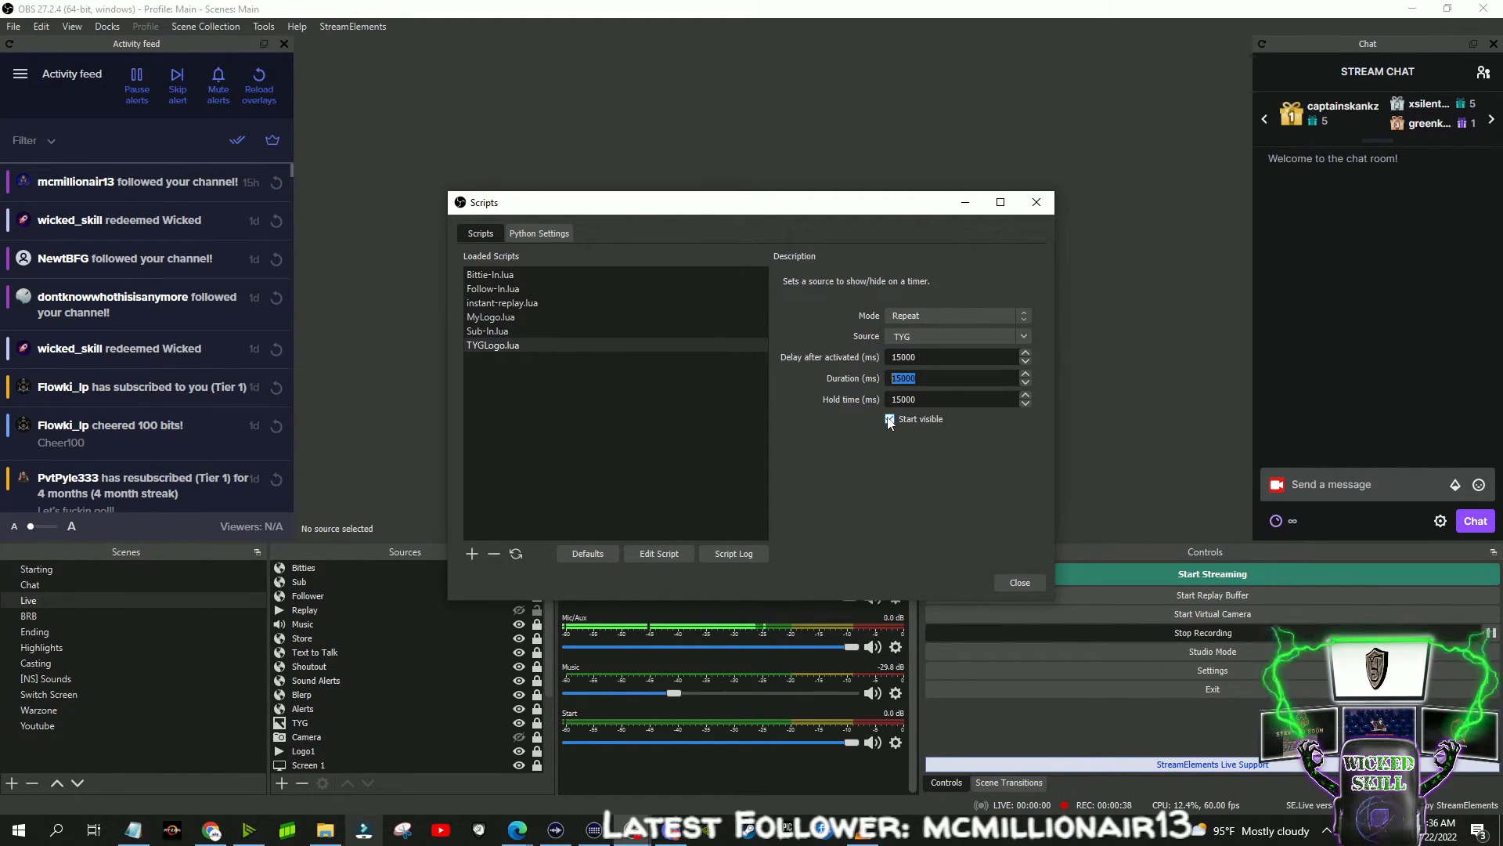
- Compare the timer settings of the cheer, follower and subscriber scripts, ending on the hold time of Sub-In.lua
left_click(506, 275)
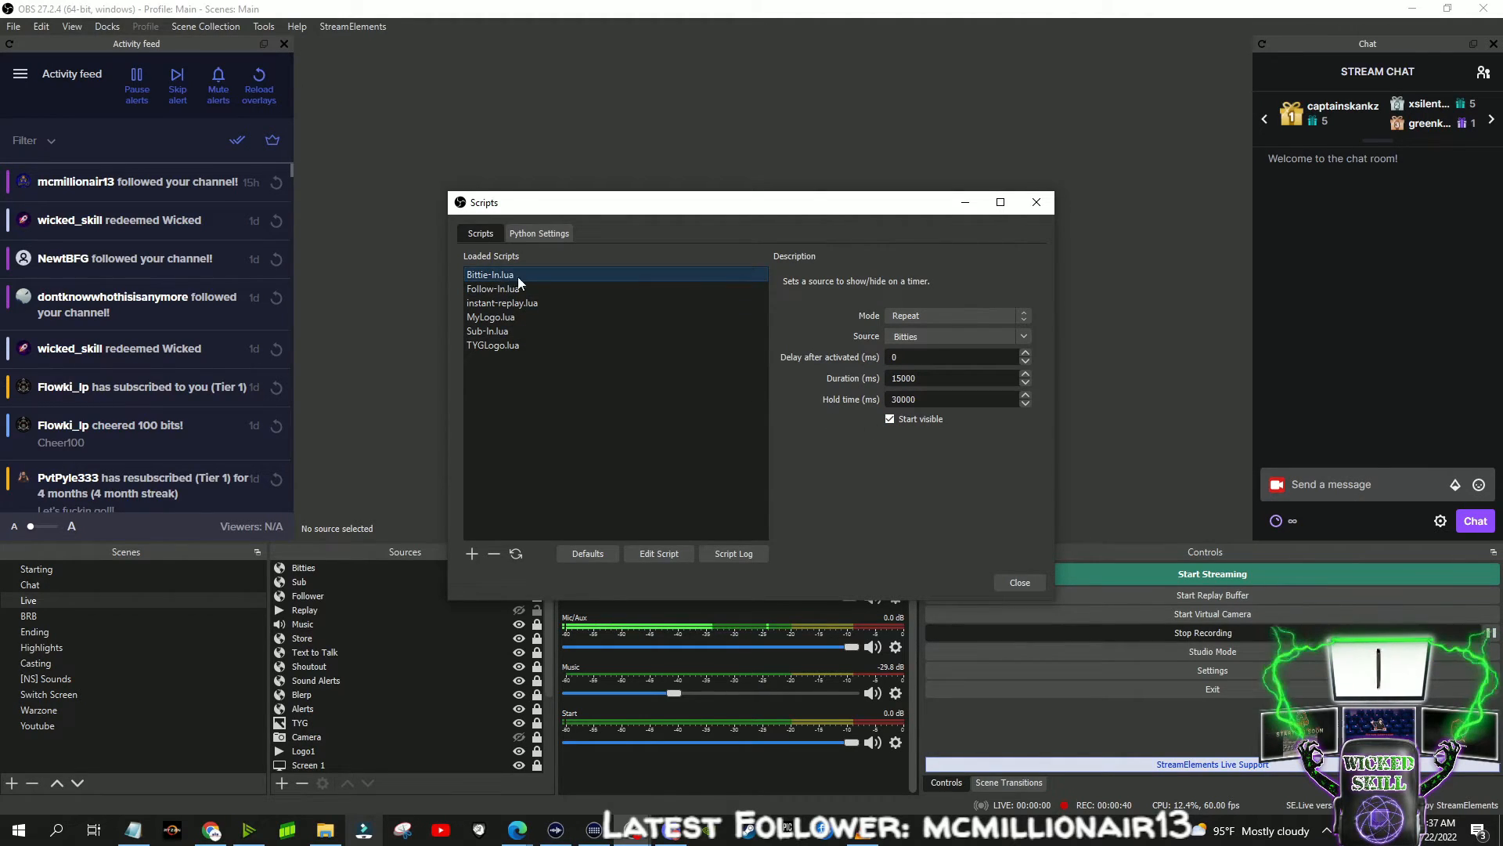
left_click(528, 290)
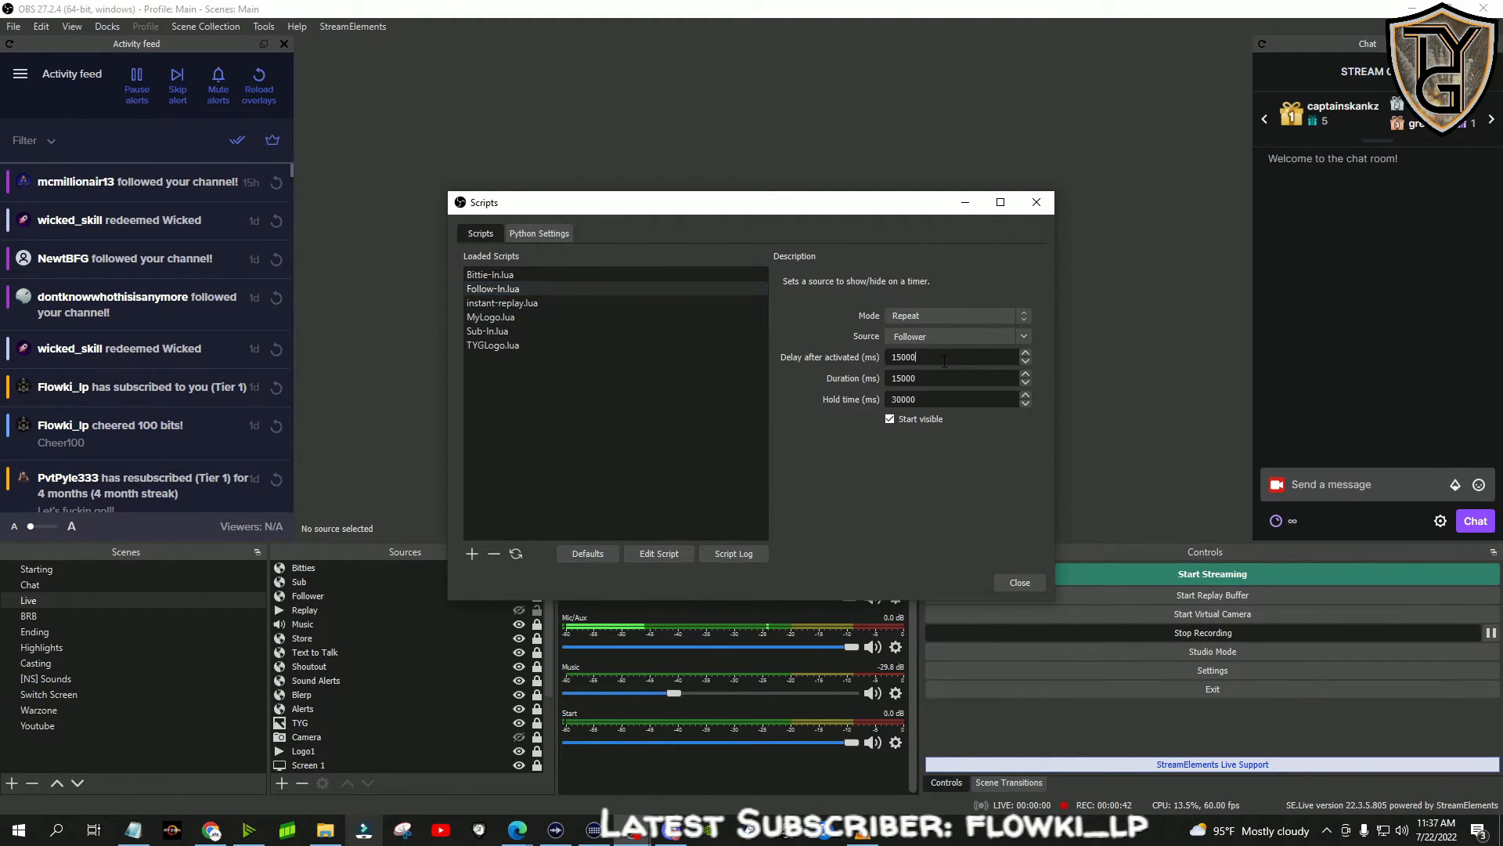
left_click(495, 331)
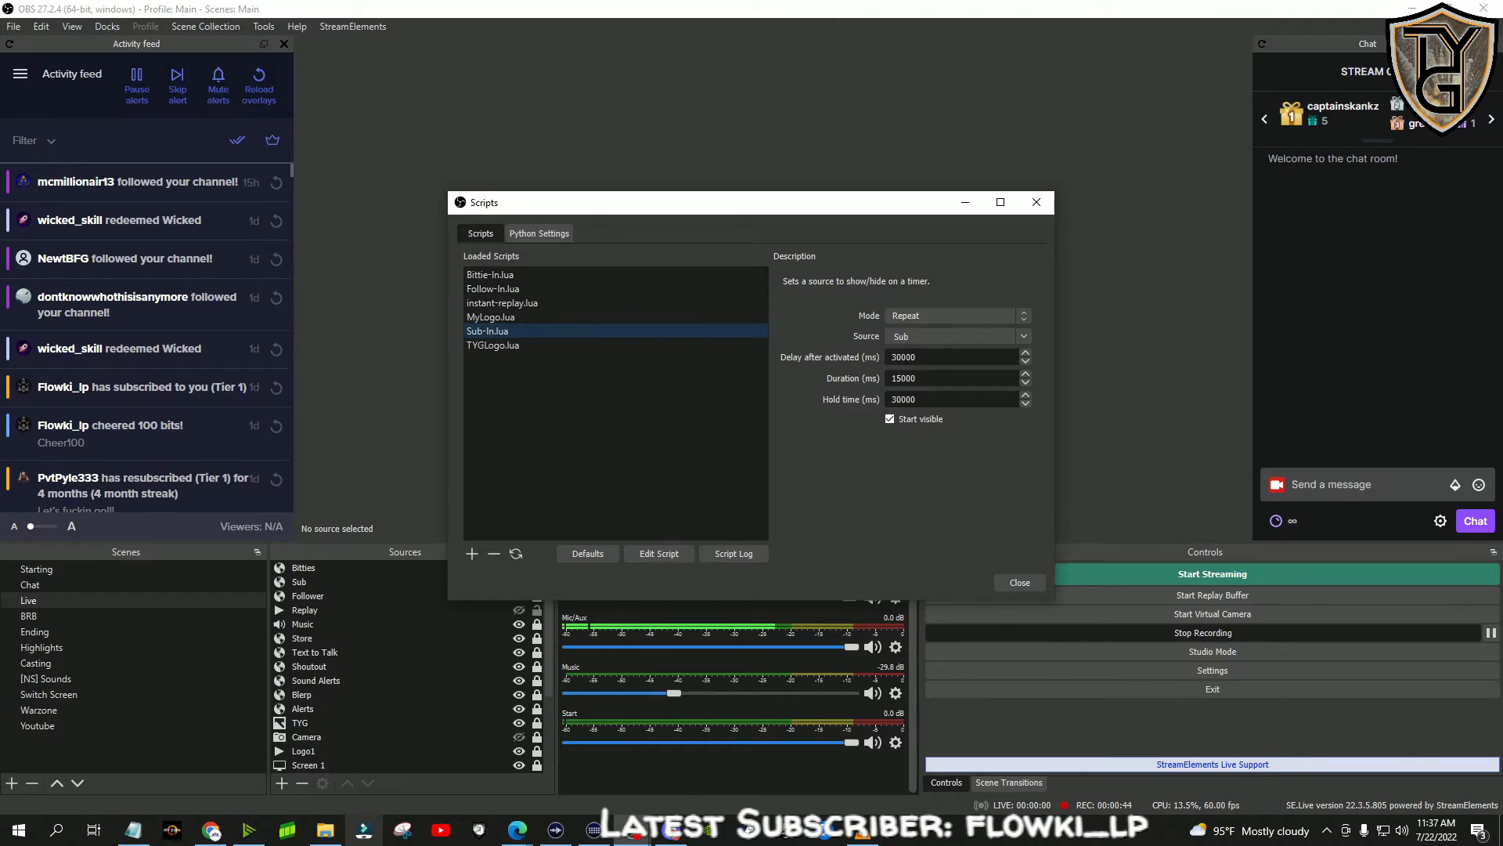
double_click(944, 398)
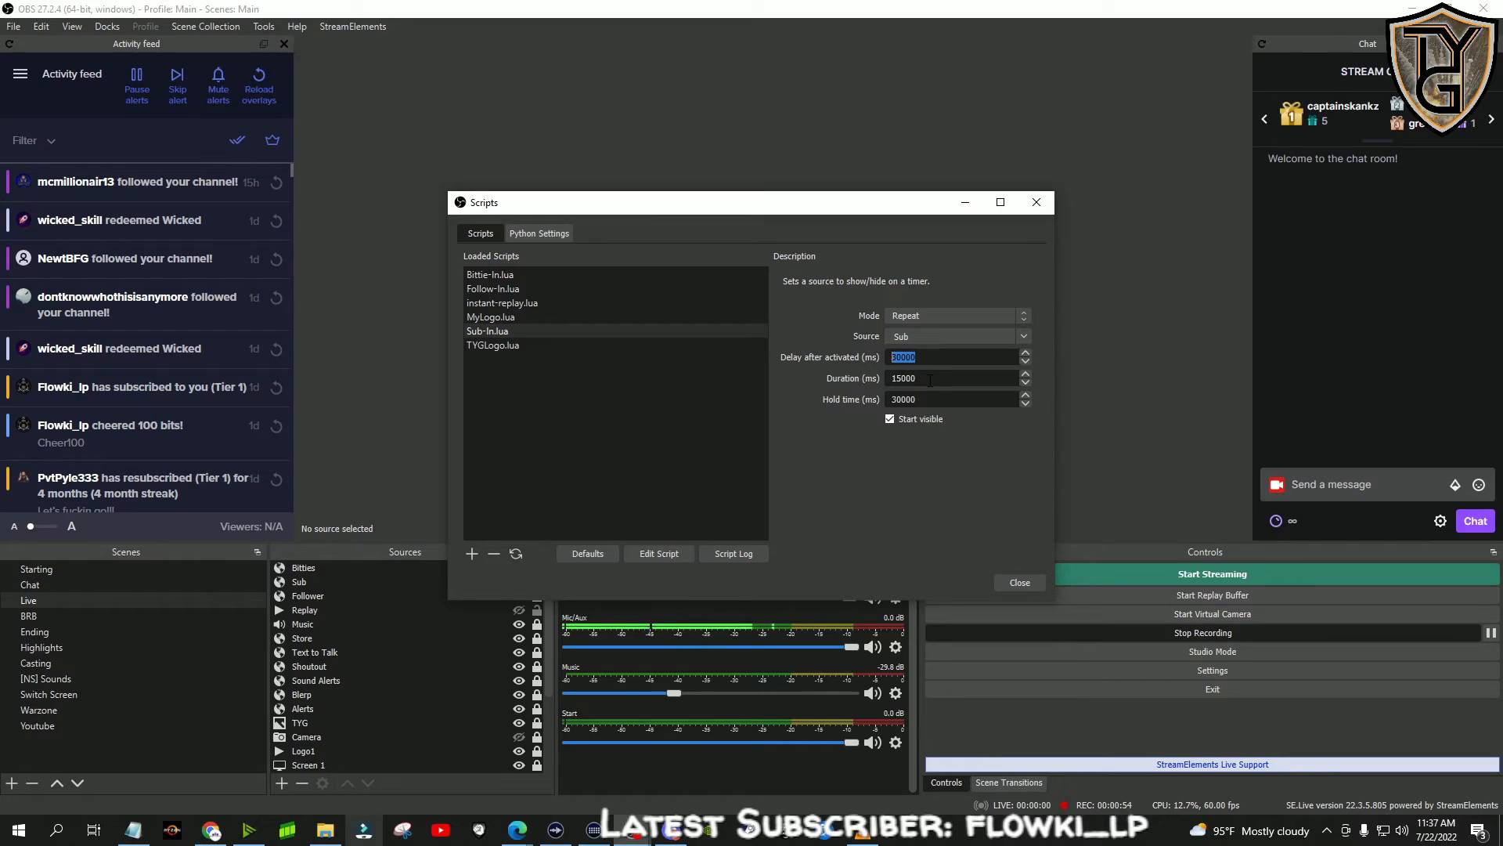
double_click(956, 399)
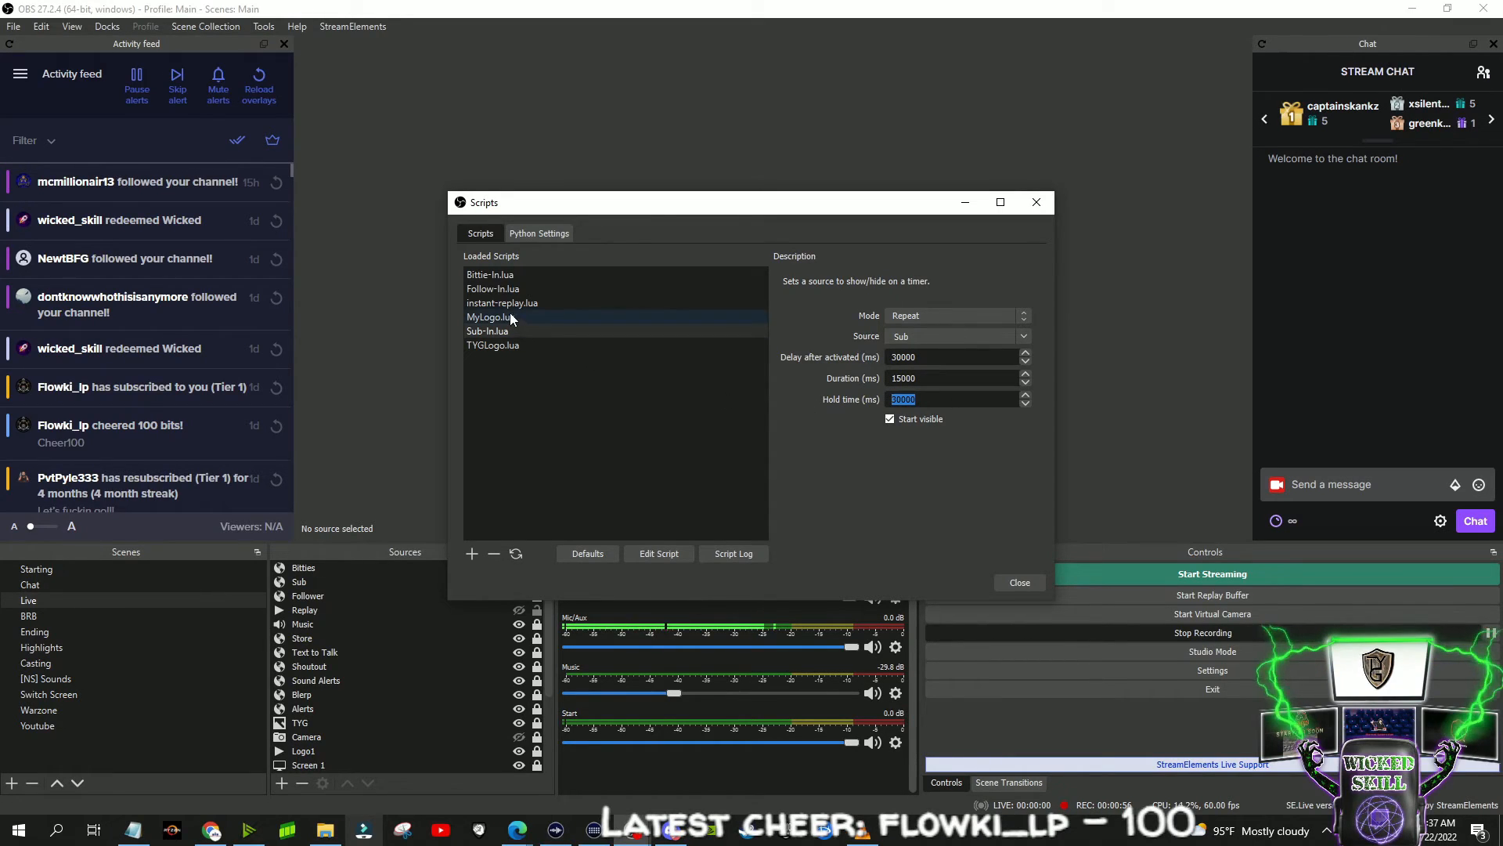